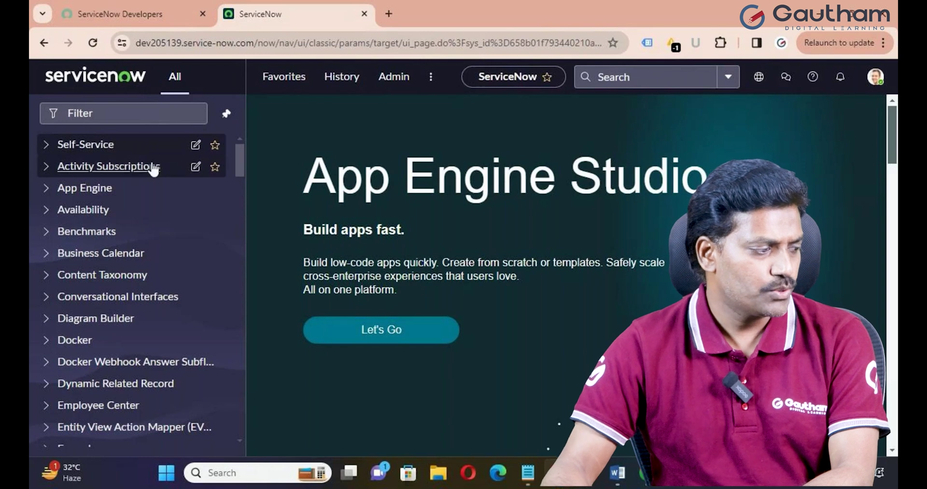
- Open a blank new Incident record from the navigator and bring up its Configure/Export menu
{"action": "left_click", "coordinate": [125, 116]}
{"action": "type", "text": "inciden"}
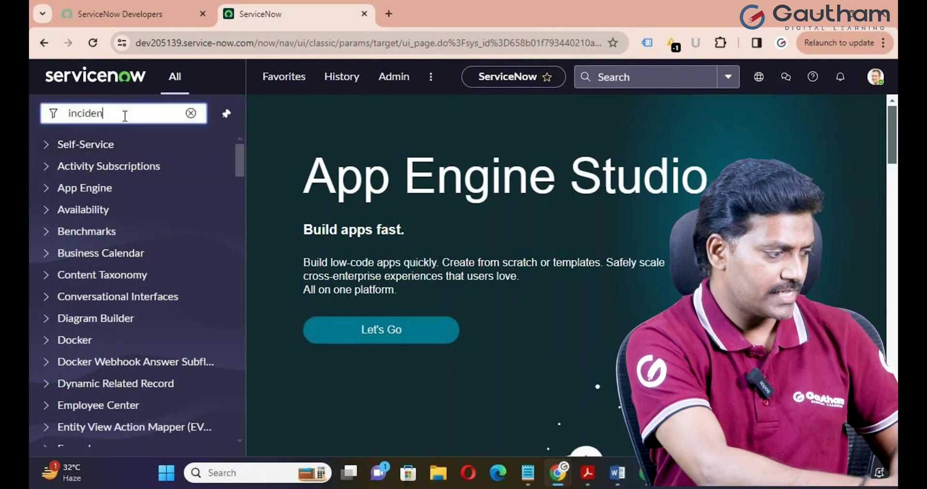
{"action": "type", "text": "t"}
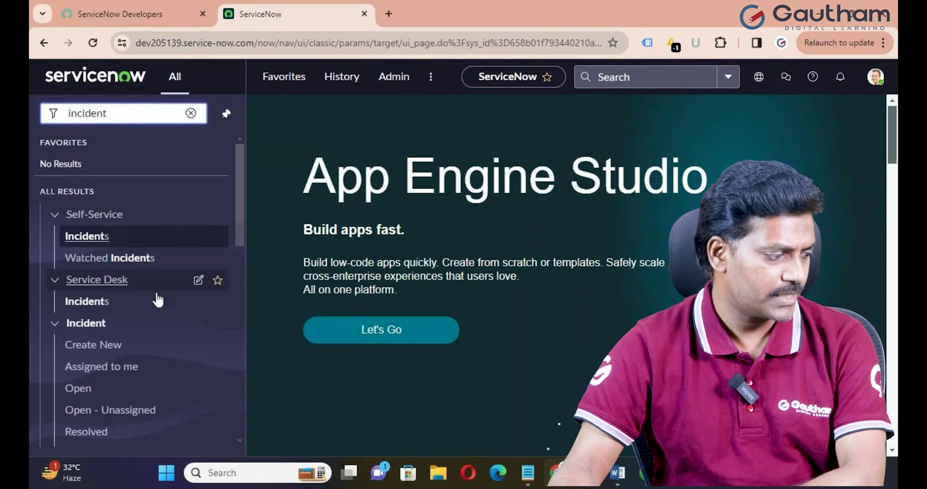
{"action": "scroll", "coordinate": [155, 280], "scroll_direction": "down", "scroll_amount": 2}
{"action": "left_click", "coordinate": [106, 277]}
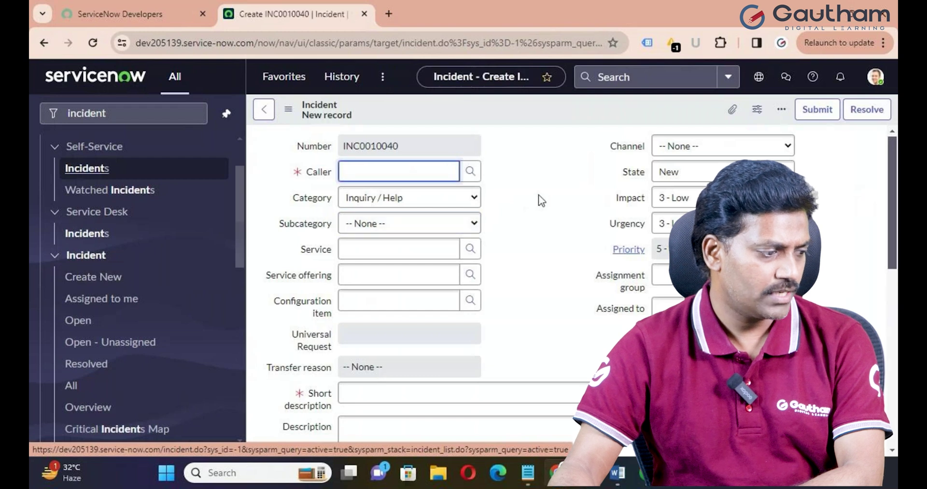
{"action": "left_click", "coordinate": [531, 180]}
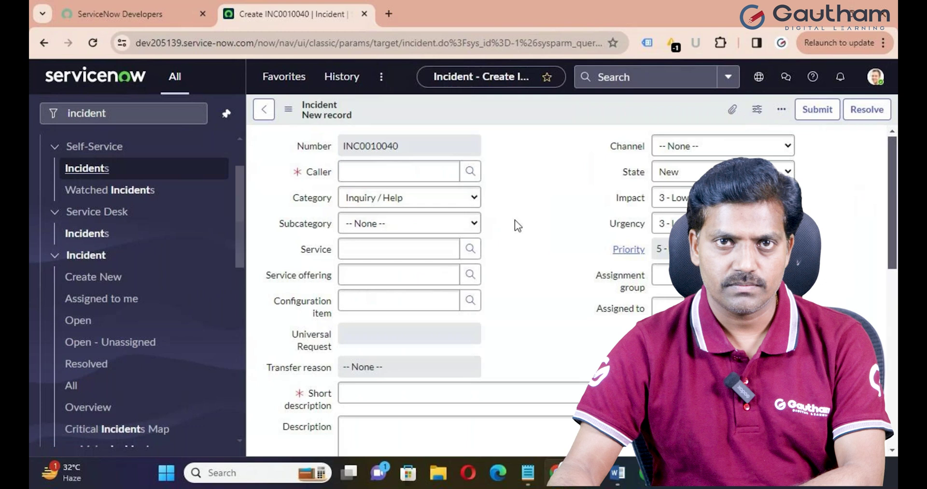
{"action": "right_click", "coordinate": [494, 109]}
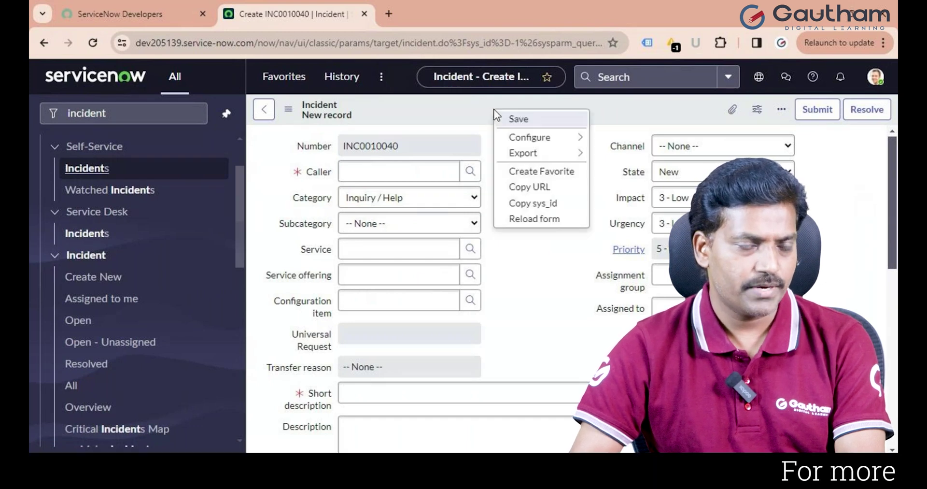
{"action": "mouse_move", "coordinate": [543, 137]}
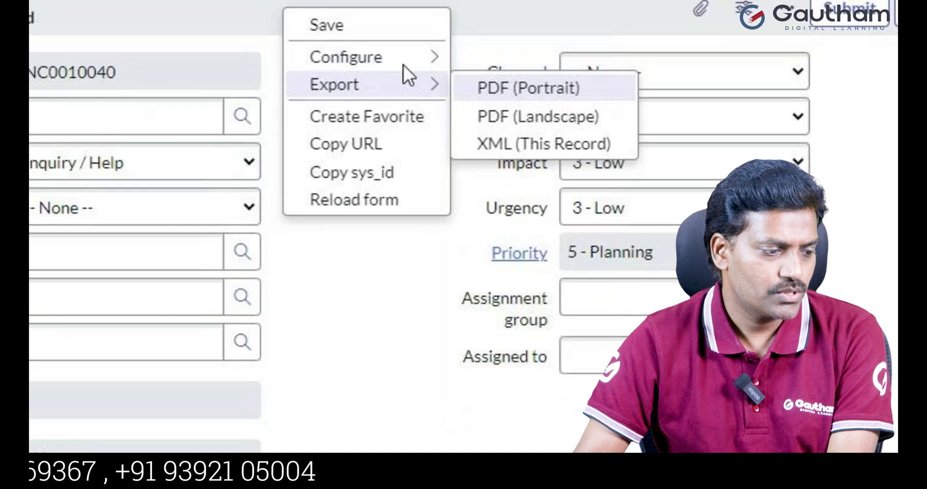
- Add Duration to the Incident form layout right after Transfer reason and save
{"action": "left_click", "coordinate": [550, 89]}
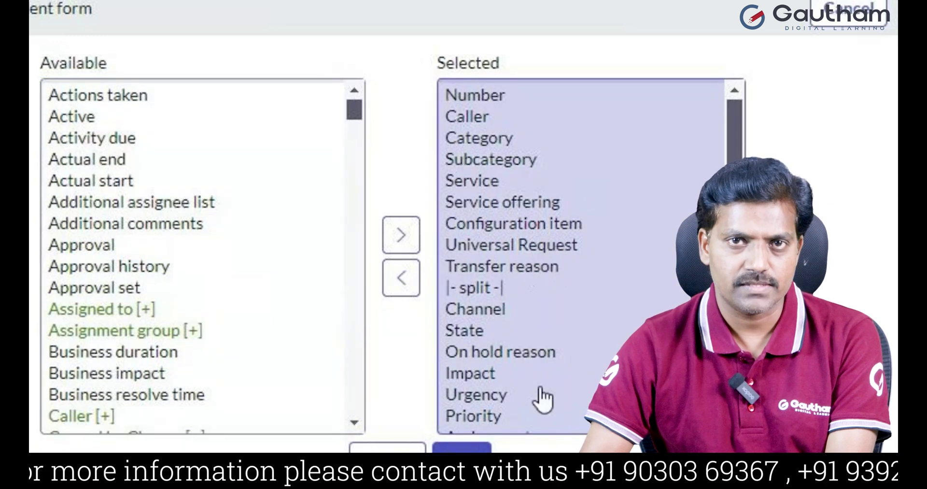
{"action": "scroll", "coordinate": [155, 265], "scroll_direction": "down", "scroll_amount": 10}
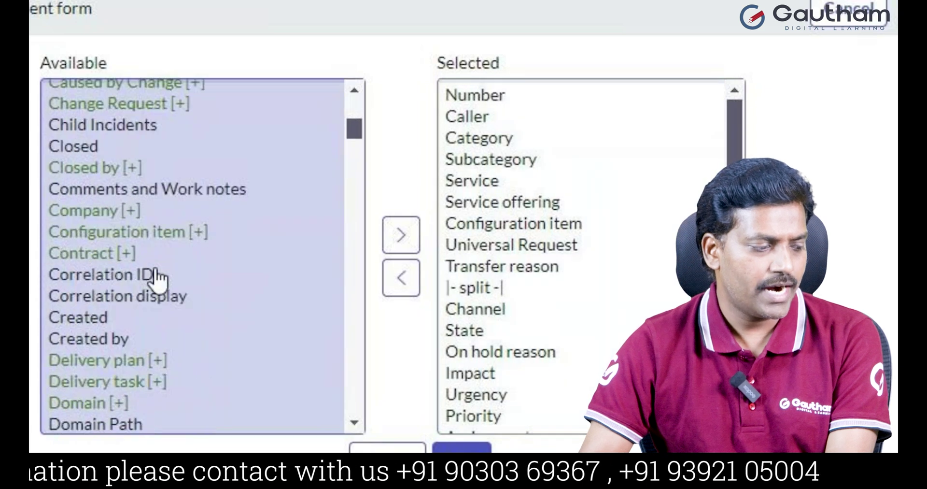
{"action": "scroll", "coordinate": [201, 356], "scroll_direction": "down", "scroll_amount": 3}
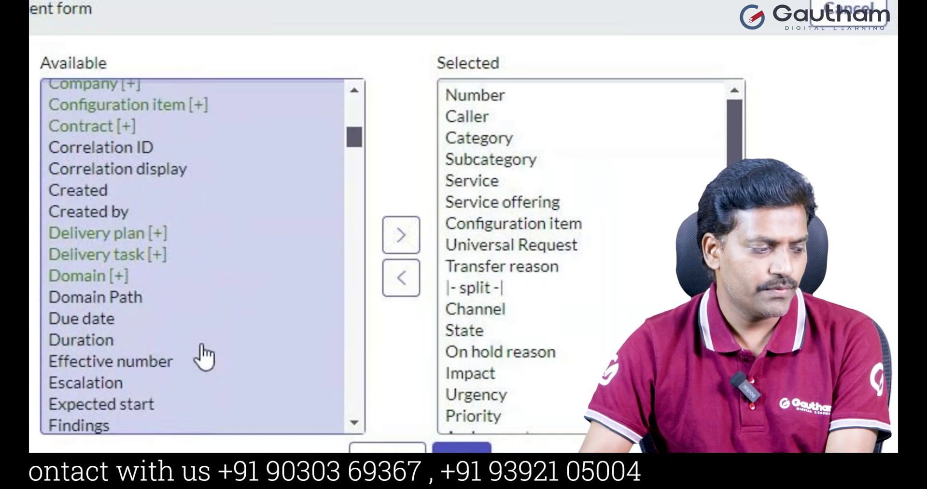
{"action": "left_click", "coordinate": [109, 235]}
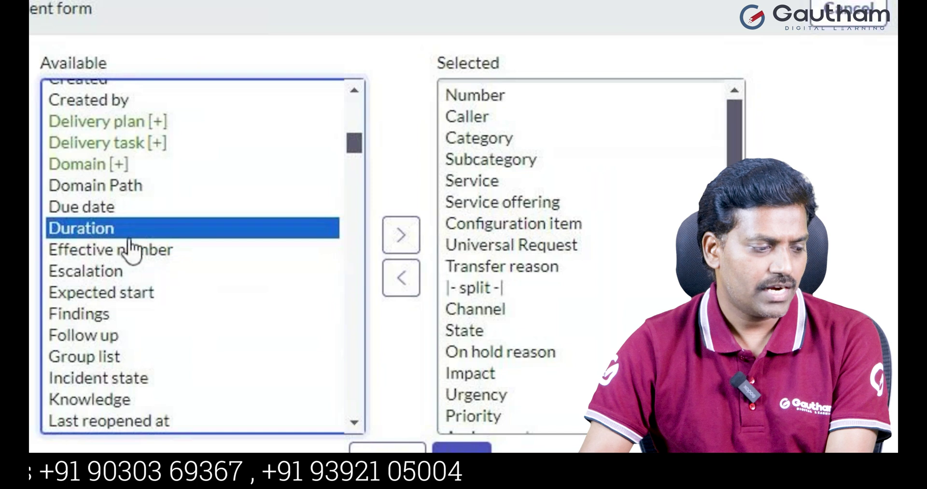
{"action": "left_click", "coordinate": [405, 239]}
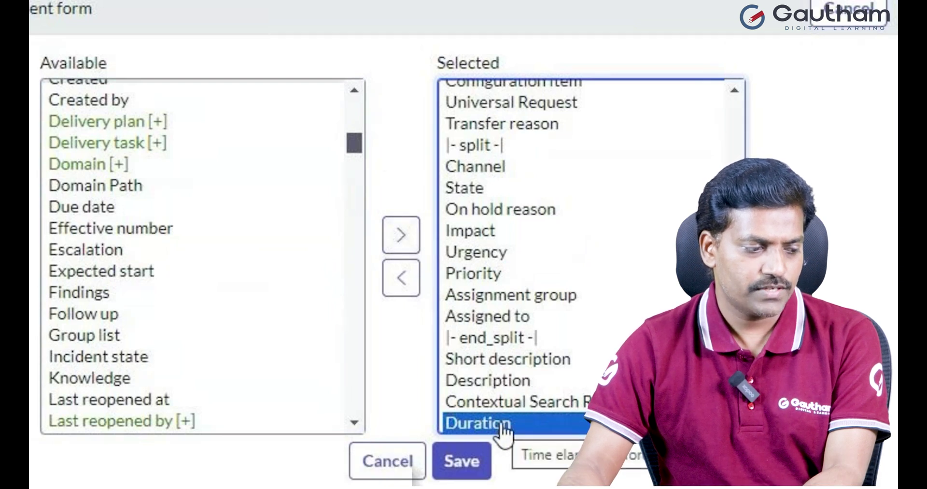
{"action": "scroll", "coordinate": [503, 433], "scroll_direction": "up", "scroll_amount": 3}
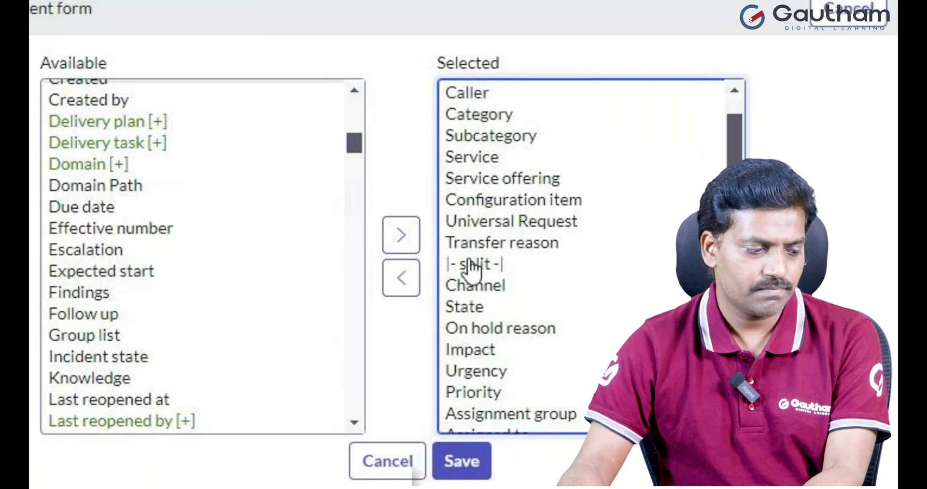
{"action": "scroll", "coordinate": [471, 268], "scroll_direction": "down", "scroll_amount": 3}
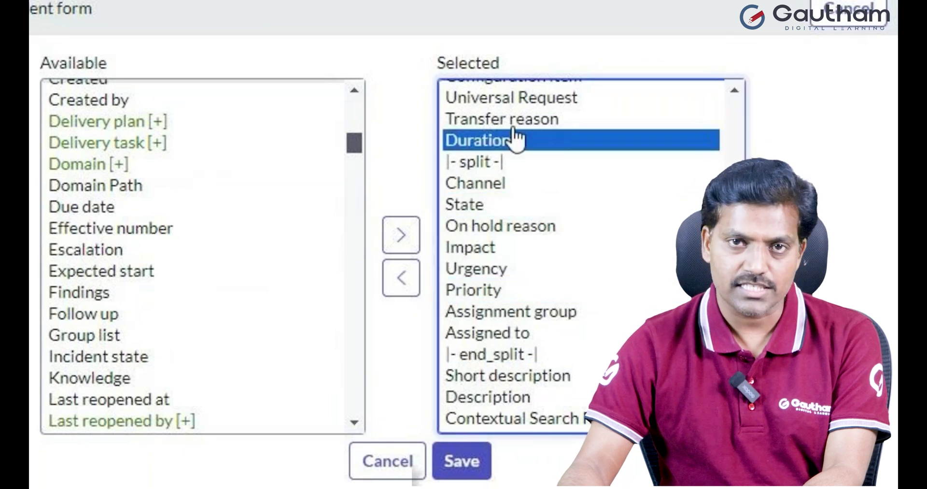
{"action": "left_click", "coordinate": [465, 465]}
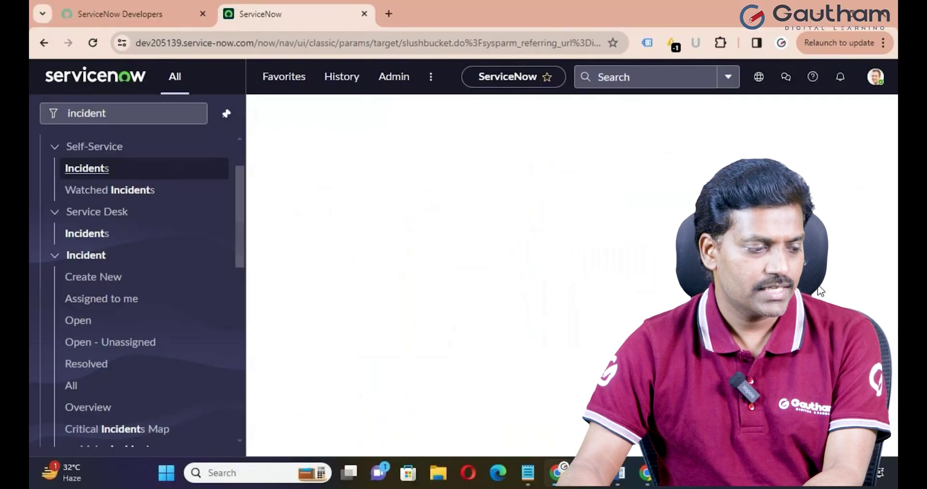
- Verify Duration appears below Transfer reason, then bring up the form header's Configure options
{"action": "mouse_move", "coordinate": [327, 261]}
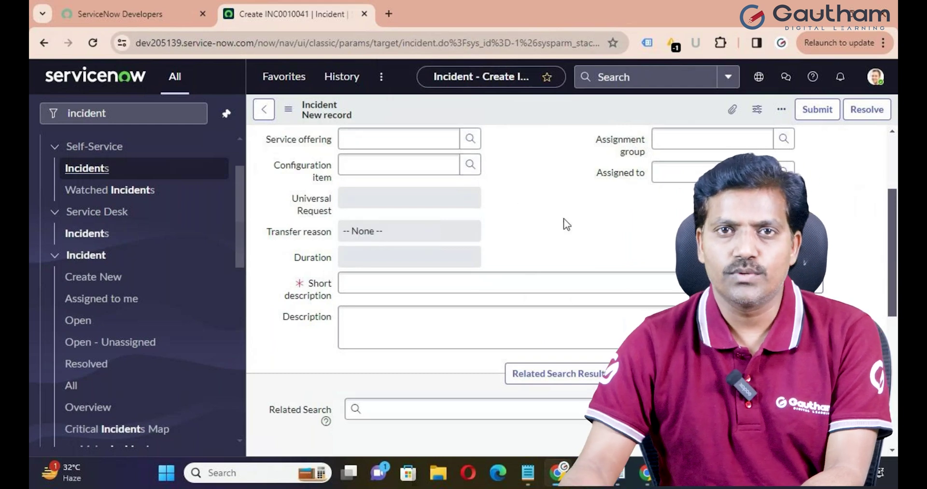
{"action": "scroll", "coordinate": [493, 239], "scroll_direction": "up", "scroll_amount": 3}
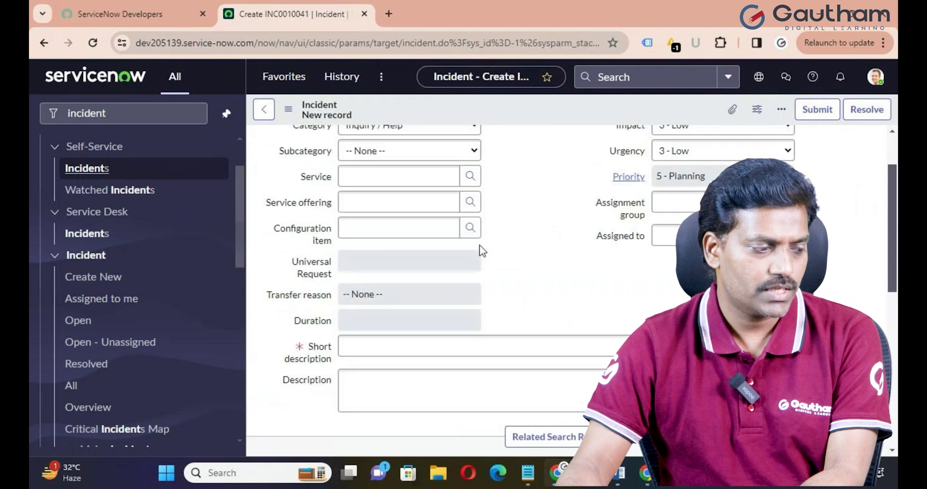
{"action": "right_click", "coordinate": [500, 117]}
{"action": "mouse_move", "coordinate": [558, 140]}
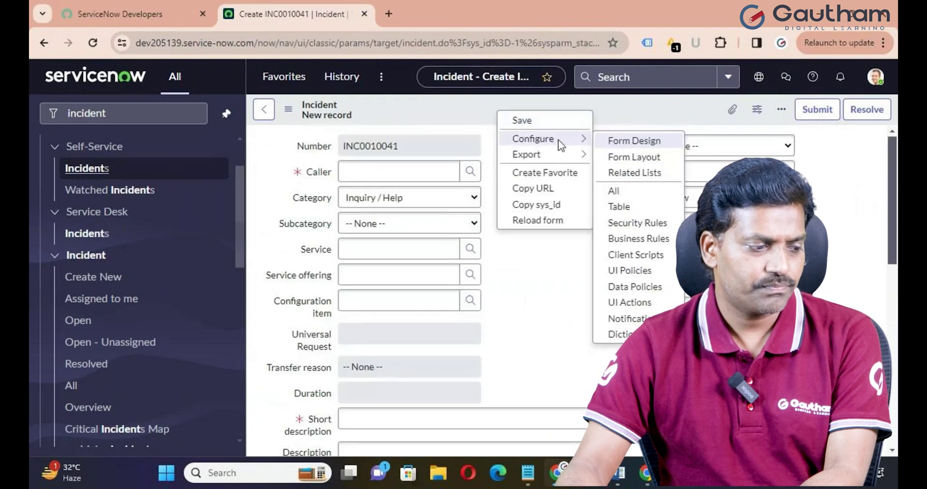
- Move Duration from Selected back to Available in the Incident Form Layout and save
{"action": "left_click", "coordinate": [648, 160]}
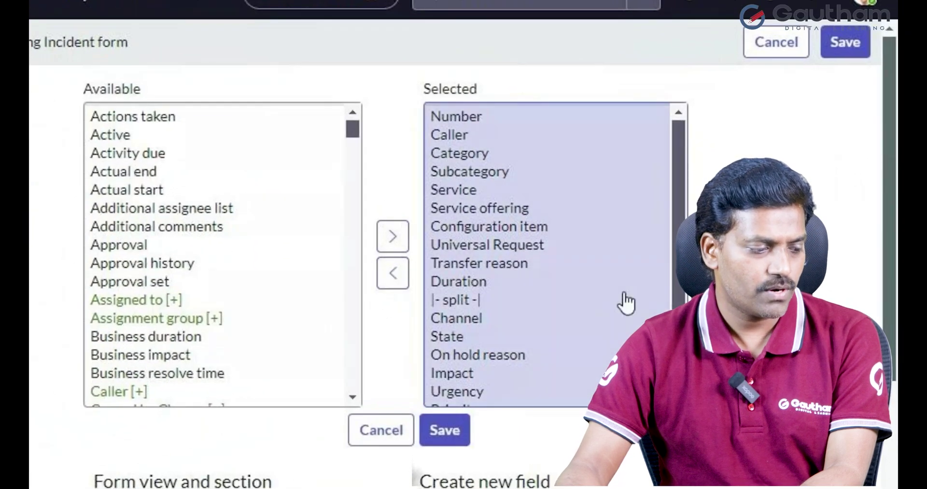
{"action": "scroll", "coordinate": [625, 299], "scroll_direction": "down", "scroll_amount": 2}
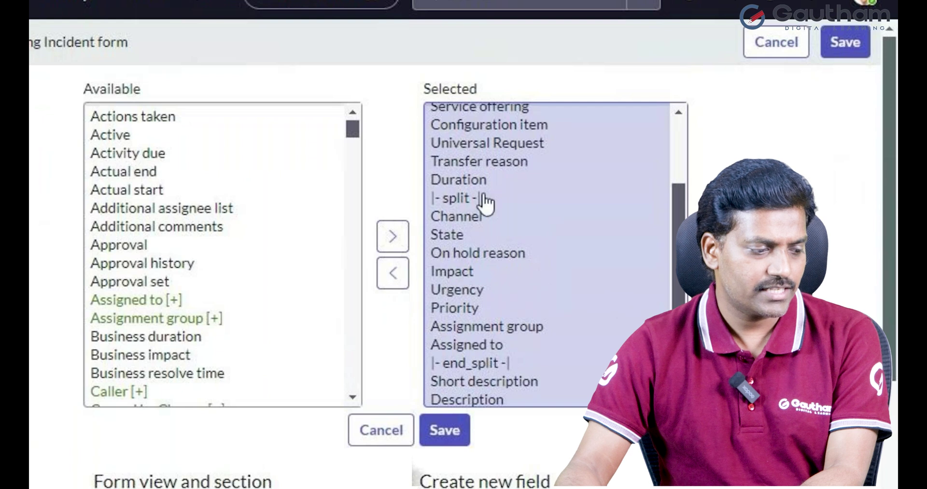
{"action": "left_click", "coordinate": [469, 181]}
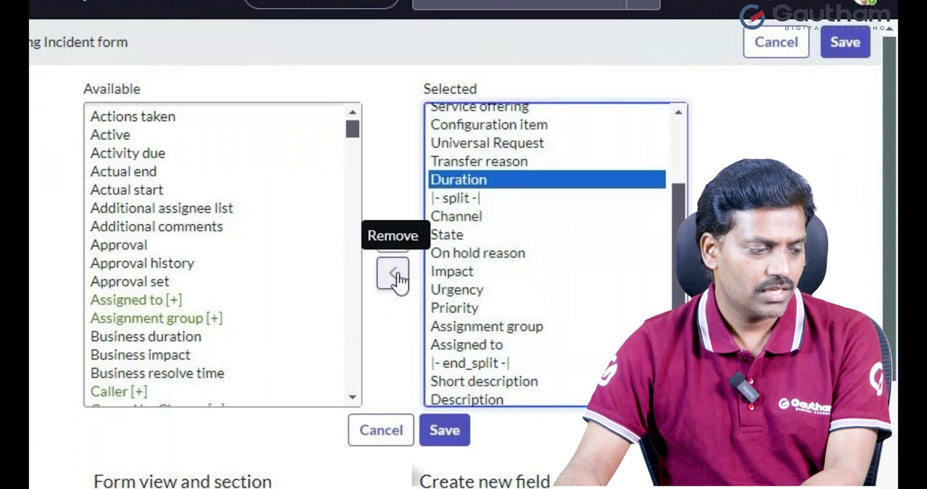
{"action": "double_click", "coordinate": [514, 184]}
{"action": "left_click", "coordinate": [304, 397]}
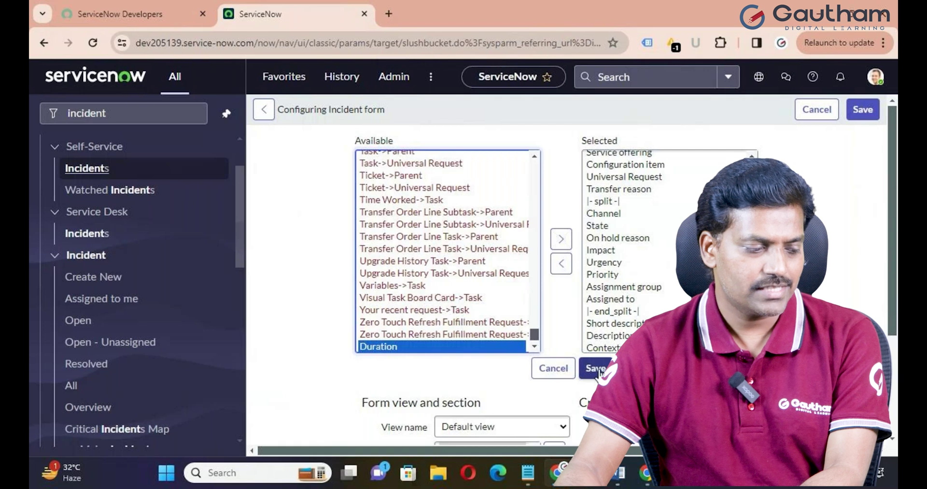
{"action": "left_click", "coordinate": [781, 310]}
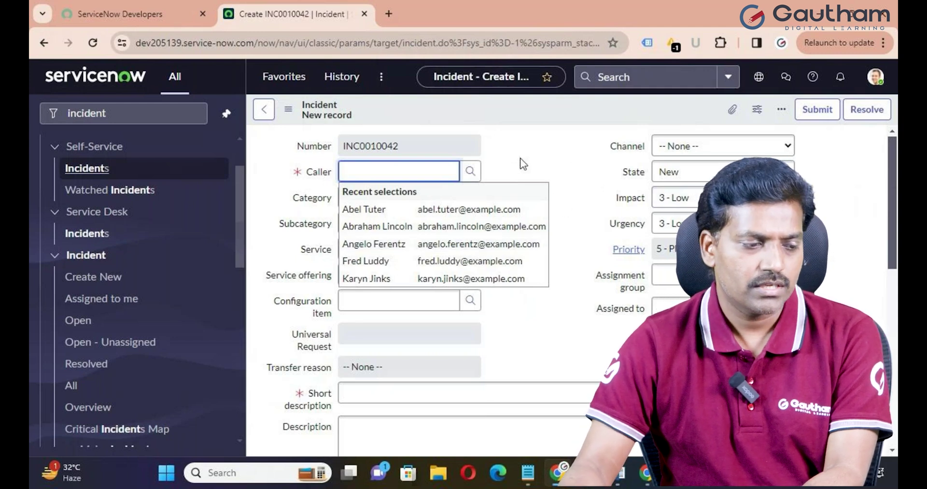
- Reopen the Incident Form Layout page from the form header's Configure menu
{"action": "left_click", "coordinate": [540, 166]}
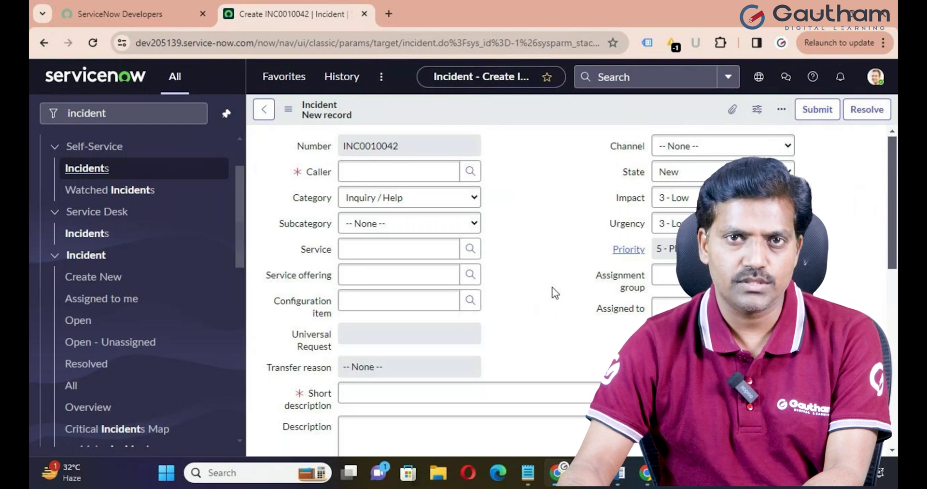
{"action": "right_click", "coordinate": [513, 116]}
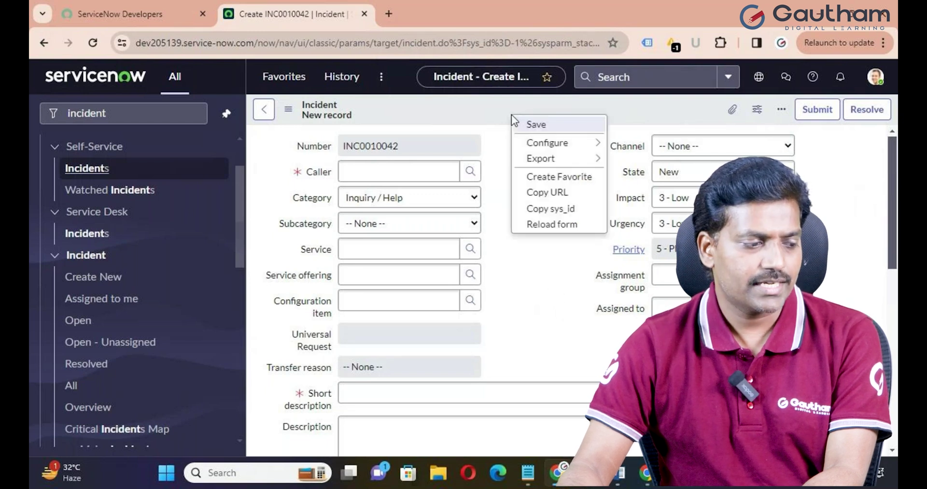
{"action": "mouse_move", "coordinate": [547, 143]}
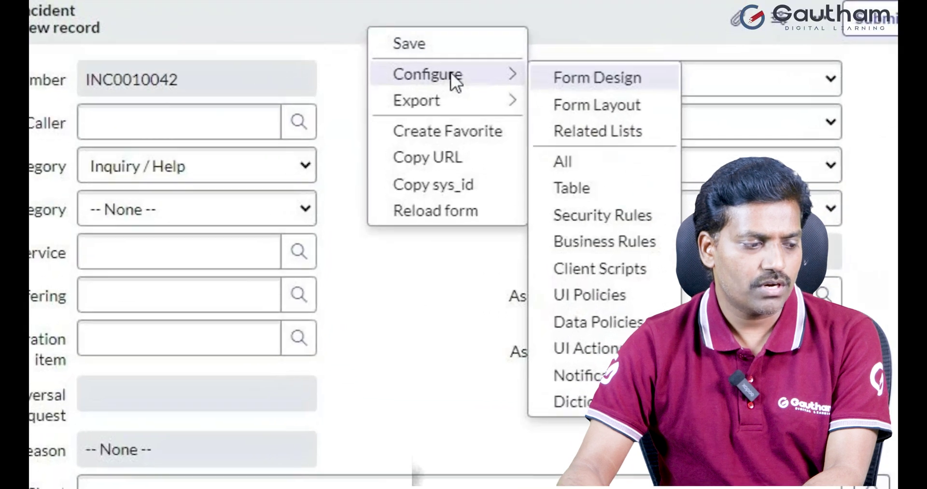
{"action": "left_click", "coordinate": [568, 104]}
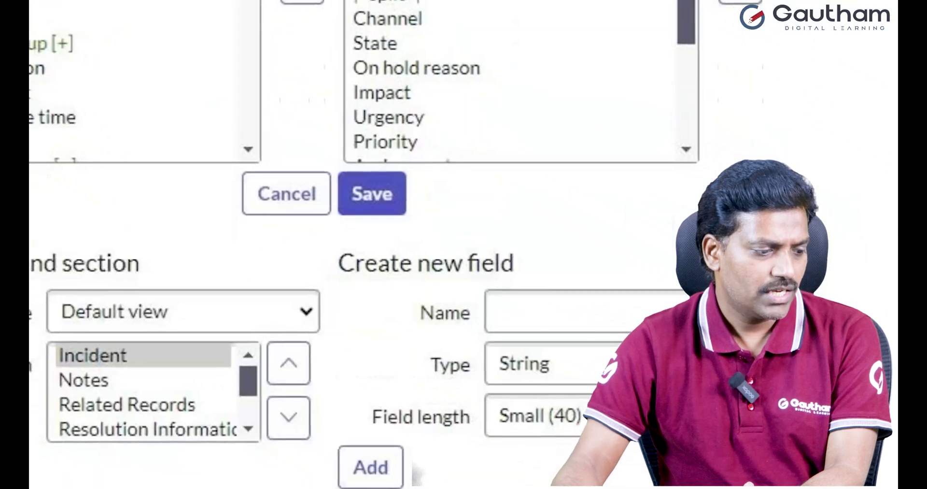
- Create a new Choice-type field named Gender and add it to the layout
{"action": "left_click", "coordinate": [702, 463]}
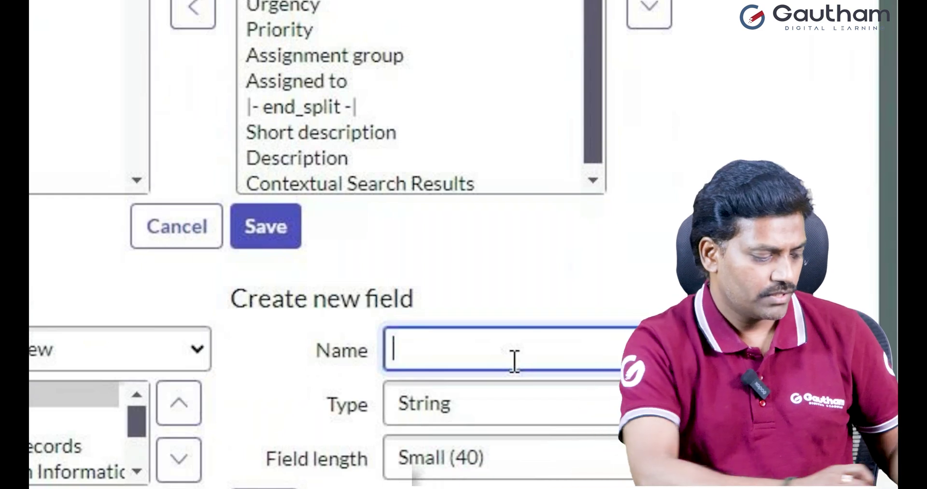
{"action": "type", "text": "Ge"}
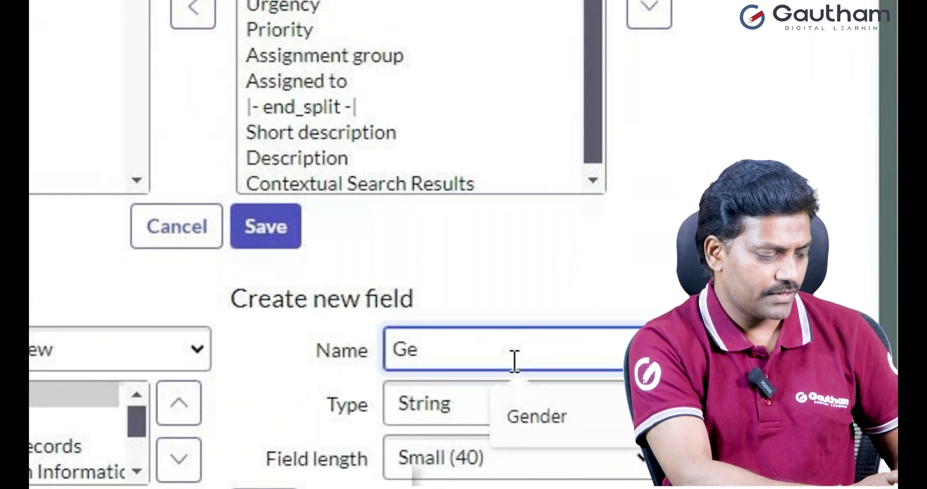
{"action": "type", "text": "nder"}
{"action": "key", "text": "Tab"}
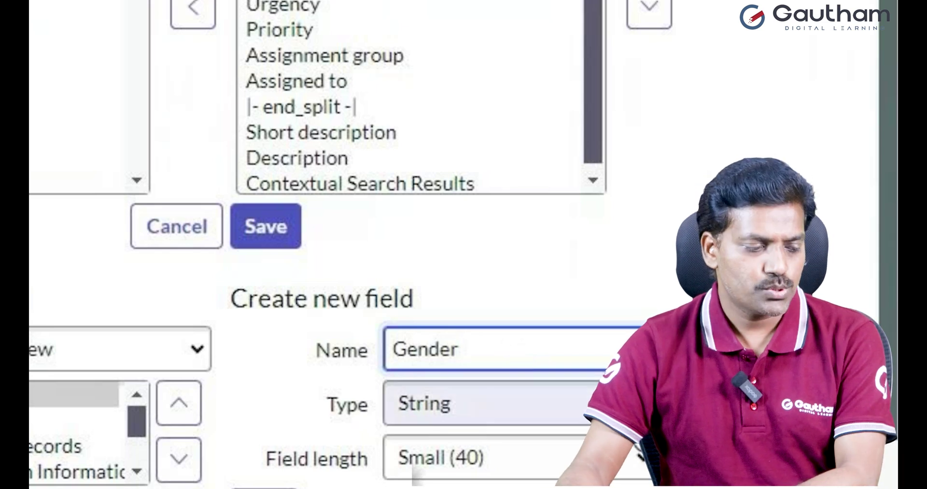
{"action": "key", "text": "alt+Down"}
{"action": "scroll", "coordinate": [505, 173], "scroll_direction": "up", "scroll_amount": 5}
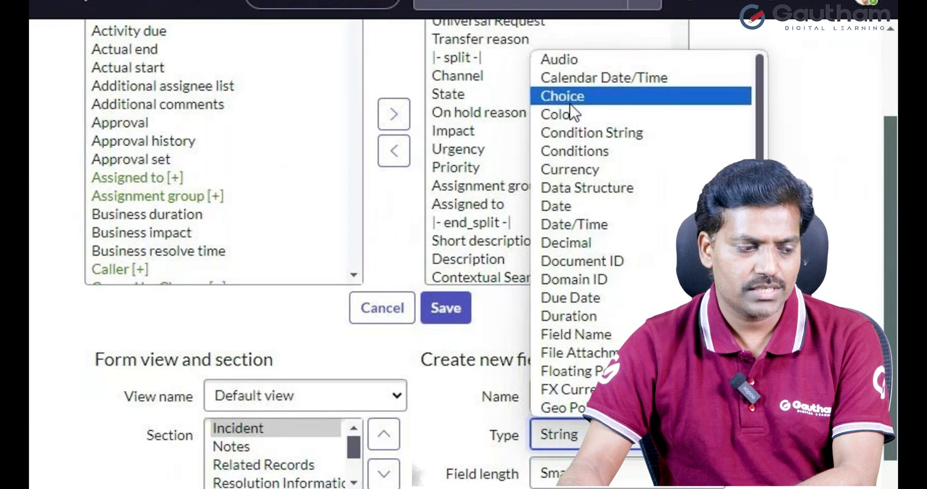
{"action": "left_click", "coordinate": [570, 102]}
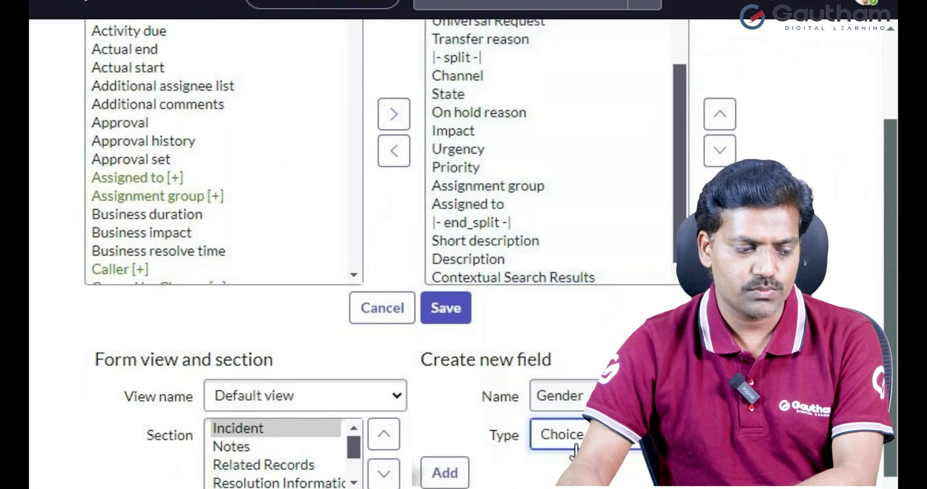
{"action": "left_click", "coordinate": [561, 434]}
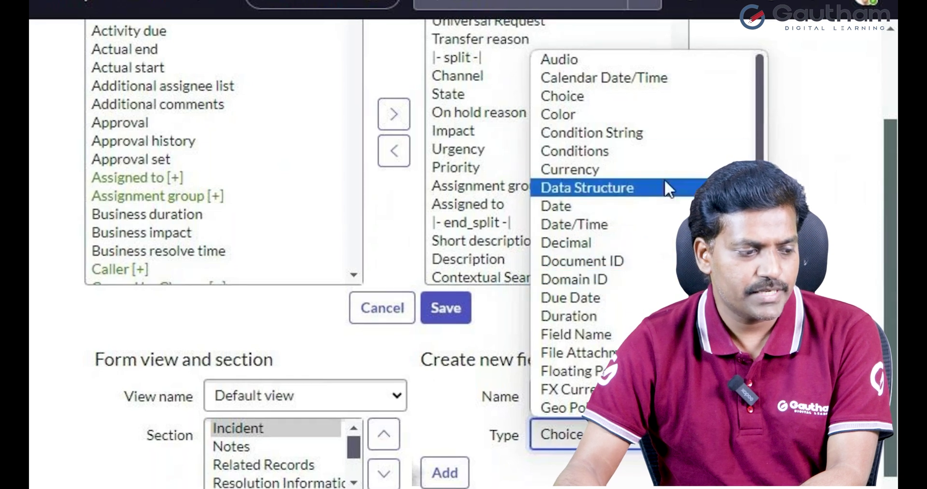
{"action": "left_click", "coordinate": [586, 98]}
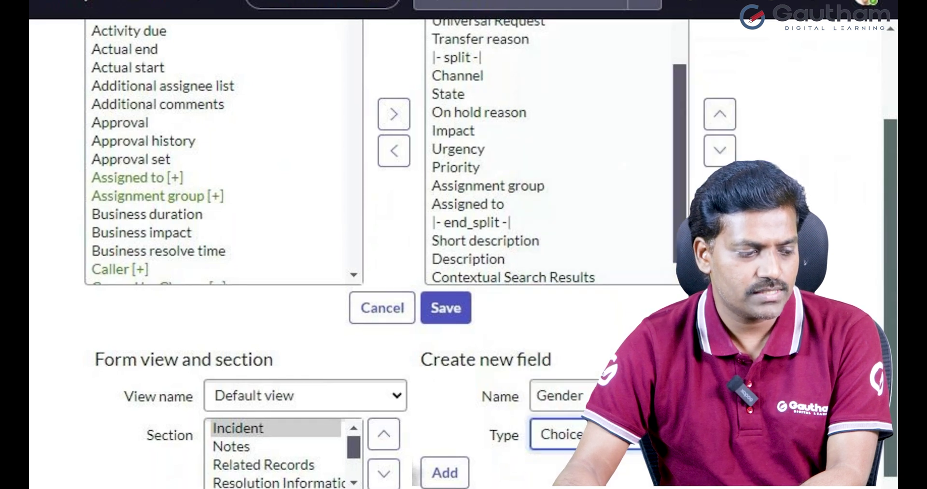
{"action": "left_click", "coordinate": [445, 473]}
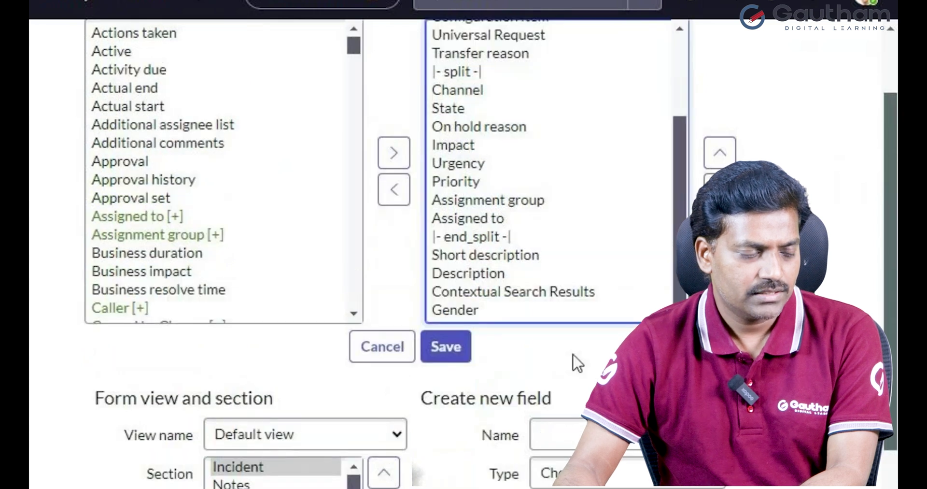
- Move Gender up above the column split into the first column
{"action": "left_click", "coordinate": [478, 311]}
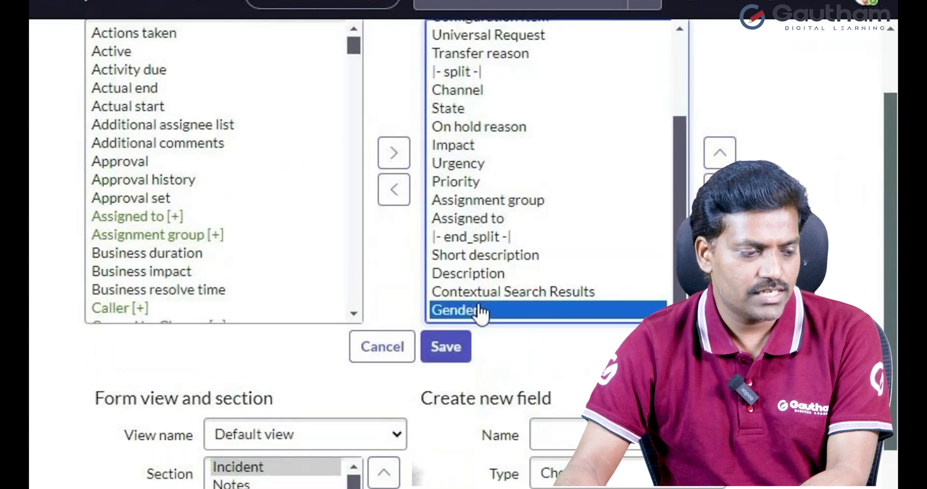
{"action": "left_click", "coordinate": [719, 154]}
{"action": "left_click", "coordinate": [718, 153]}
{"action": "left_click", "coordinate": [719, 154]}
{"action": "left_click", "coordinate": [718, 154]}
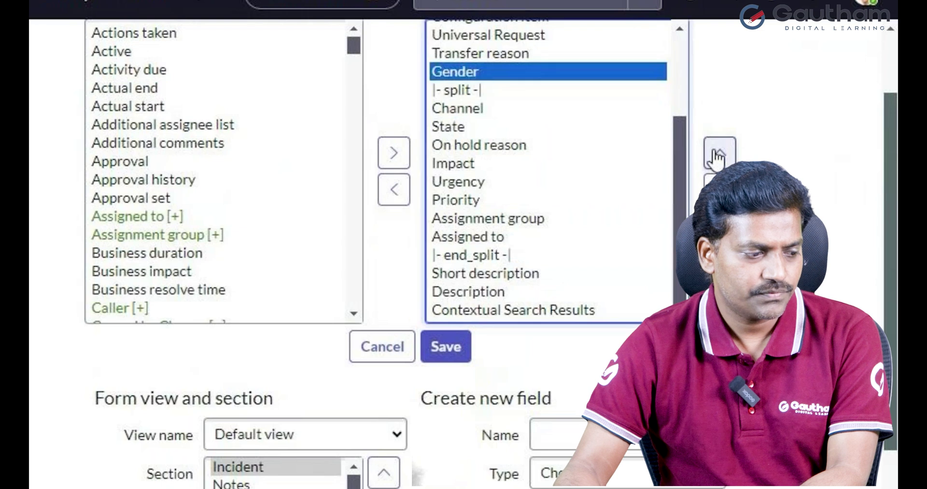
- Remove Transfer reason from the selected fields and save the layout
{"action": "scroll", "coordinate": [710, 174], "scroll_direction": "up", "scroll_amount": 2}
{"action": "scroll", "coordinate": [556, 232], "scroll_direction": "up", "scroll_amount": 2}
{"action": "left_click", "coordinate": [515, 240]}
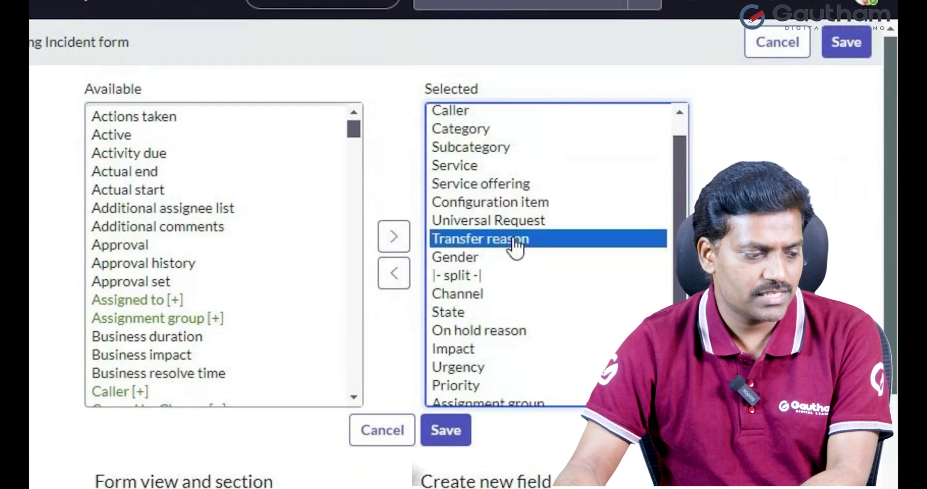
{"action": "double_click", "coordinate": [515, 240]}
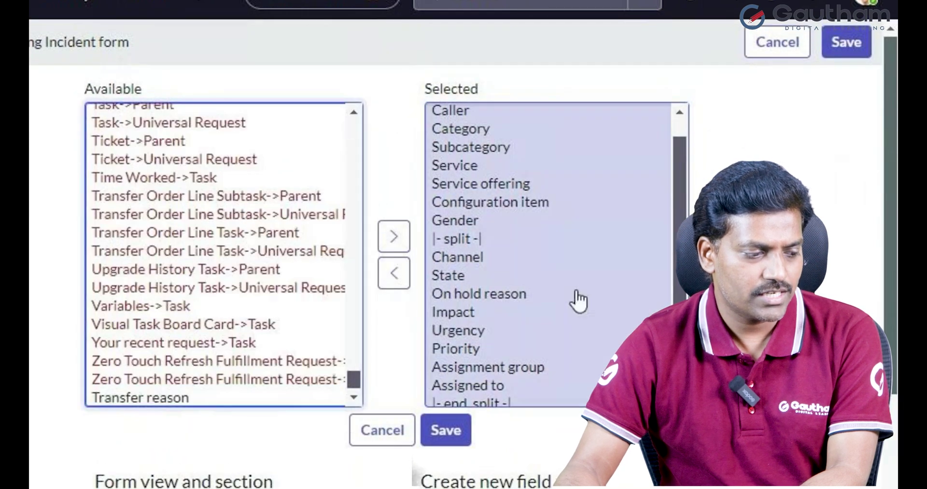
{"action": "left_click", "coordinate": [422, 309]}
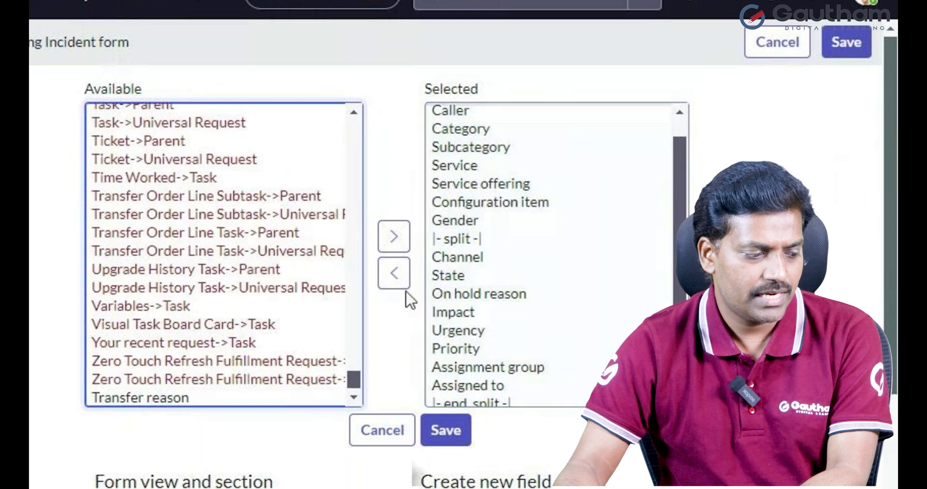
{"action": "left_click", "coordinate": [446, 430]}
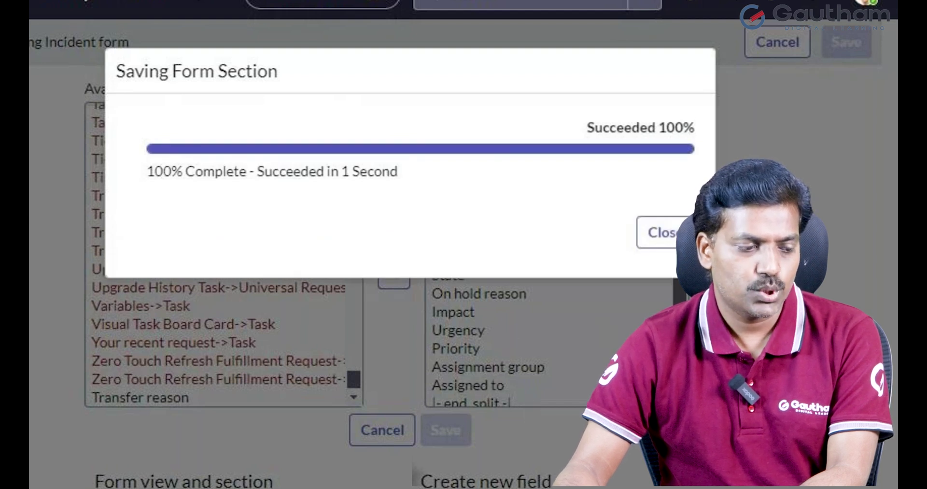
- Close the save confirmation and check that the Gender dropdown offers only -- None --
{"action": "left_click", "coordinate": [672, 242]}
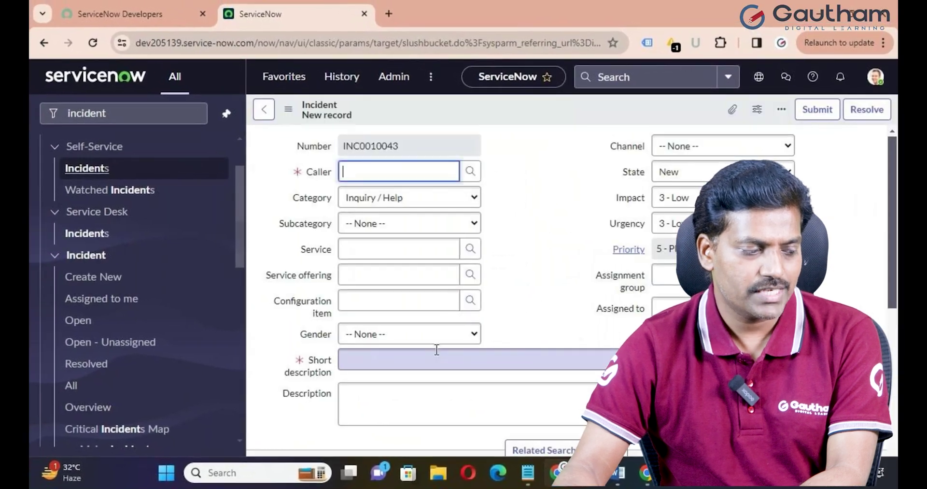
{"action": "left_click", "coordinate": [536, 331]}
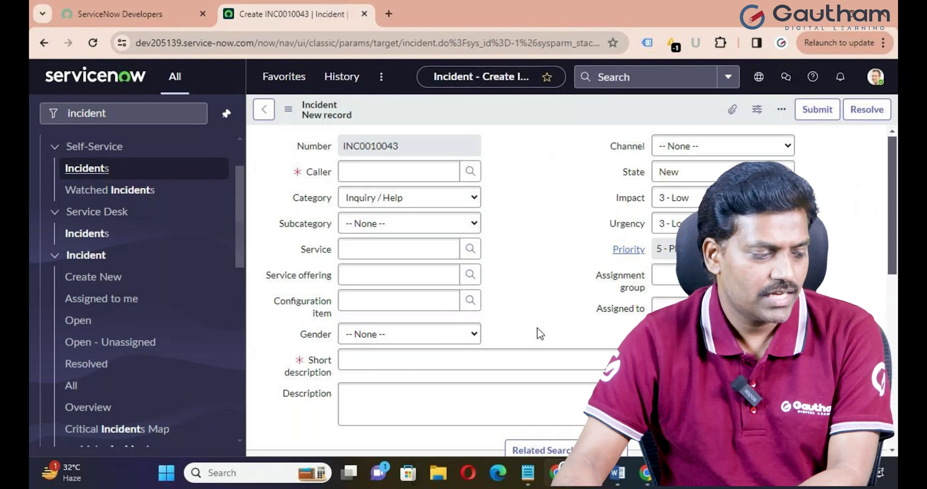
{"action": "left_click", "coordinate": [475, 336]}
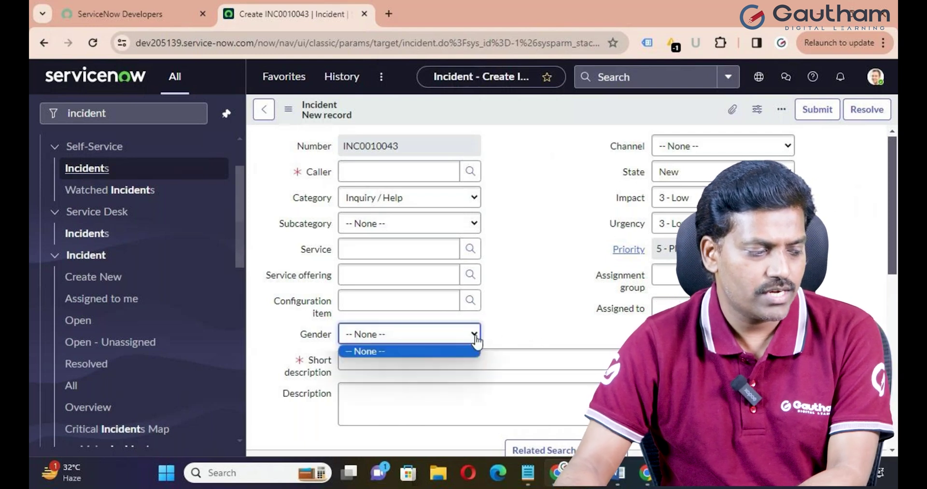
{"action": "left_click", "coordinate": [510, 307]}
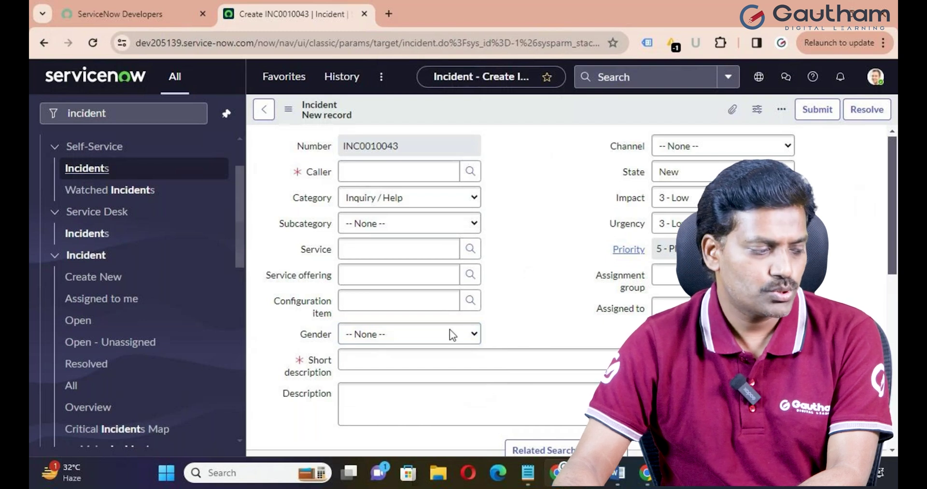
- Open Configure Choices for Gender and enter Male and Female as new choices
{"action": "right_click", "coordinate": [309, 340]}
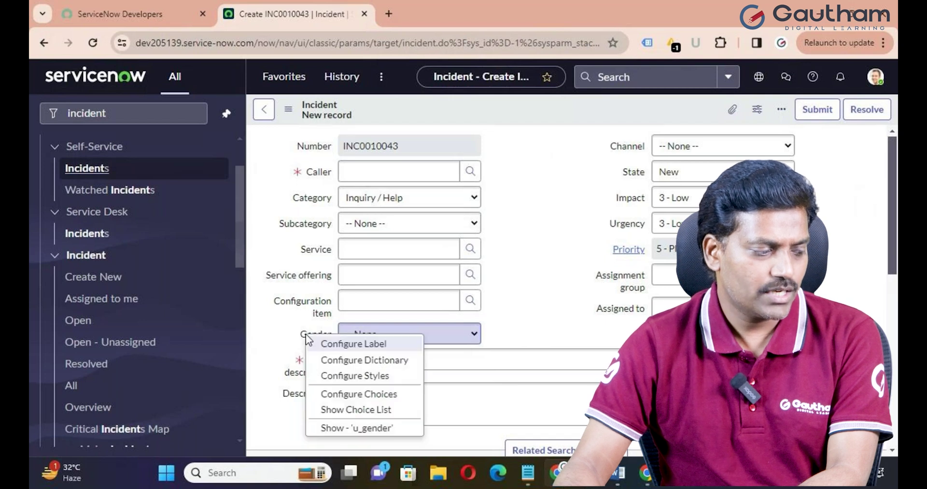
{"action": "left_click", "coordinate": [401, 399]}
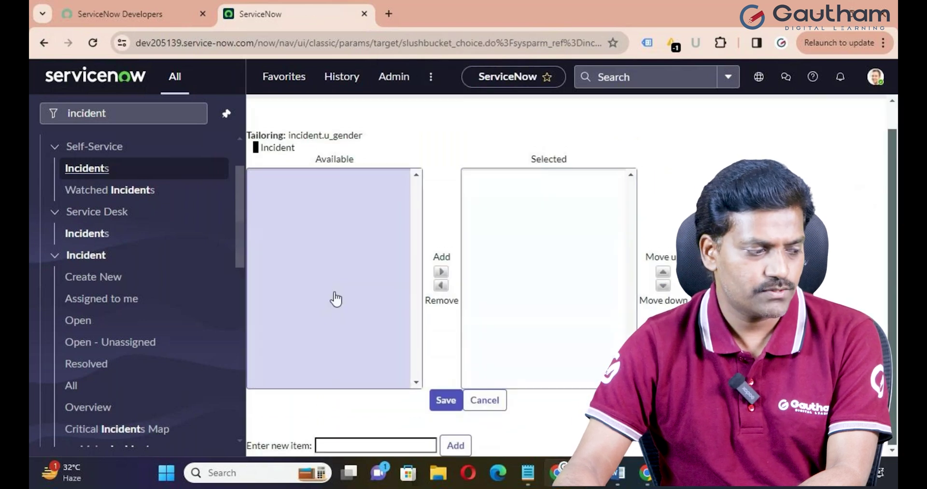
{"action": "left_click", "coordinate": [386, 445]}
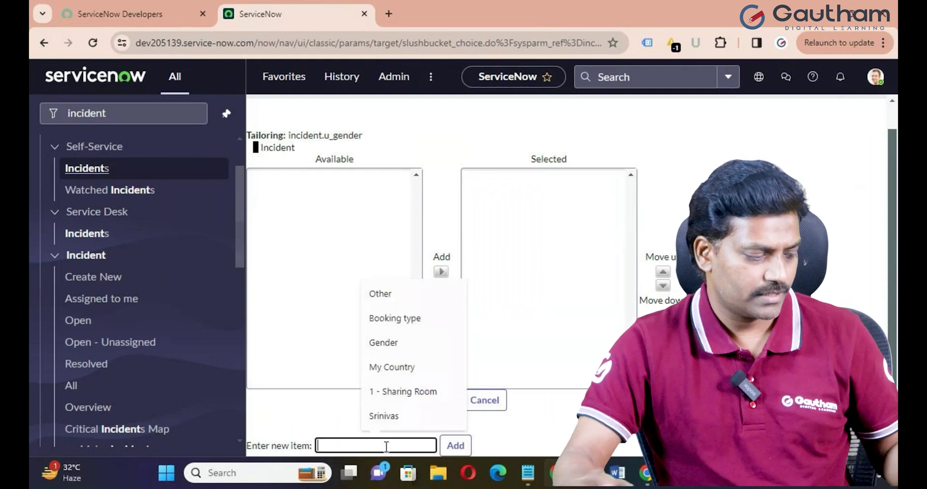
{"action": "type", "text": "Male"}
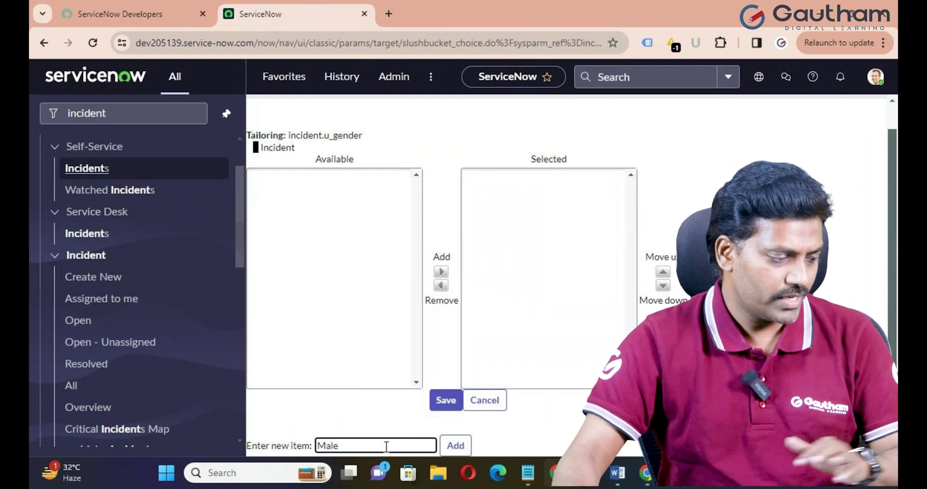
{"action": "left_click", "coordinate": [419, 446]}
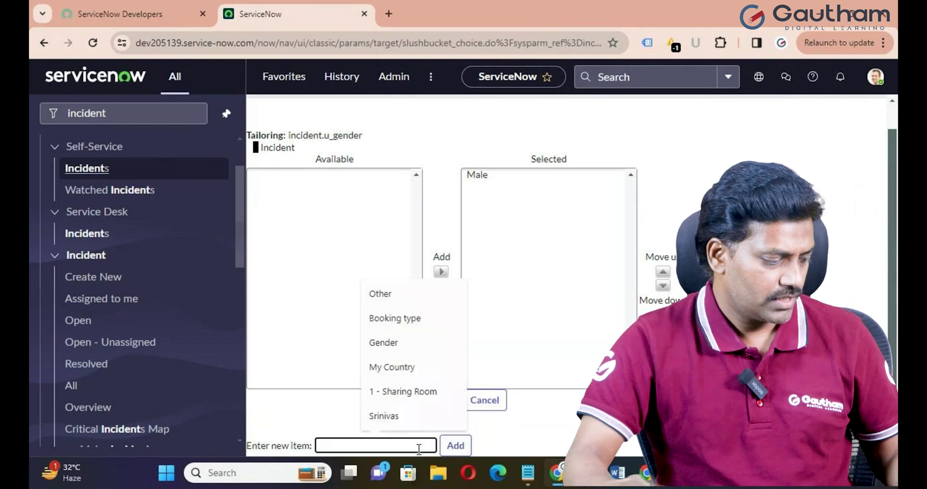
{"action": "type", "text": "Fem"}
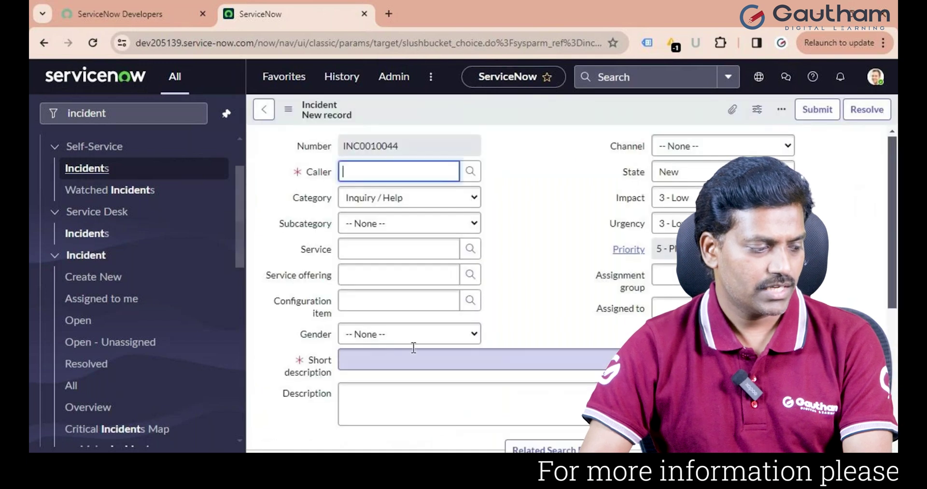
{"action": "left_click", "coordinate": [419, 338]}
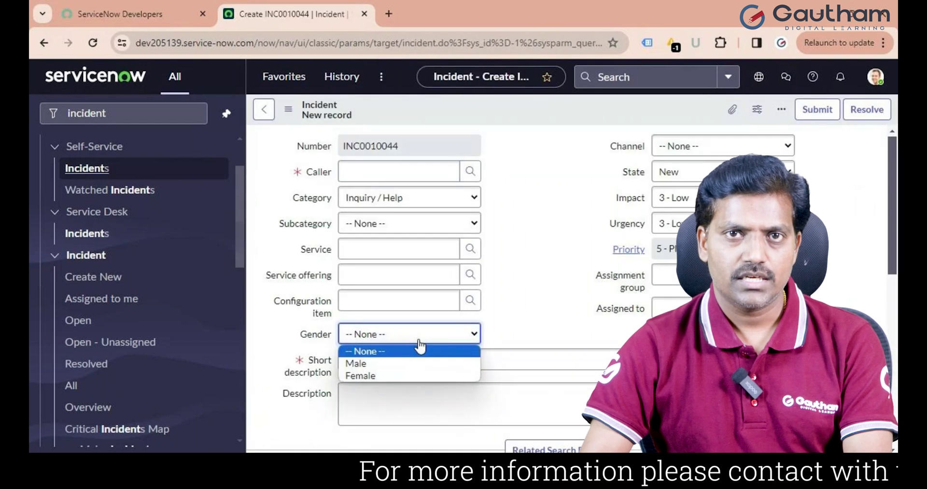
{"action": "left_click", "coordinate": [516, 278]}
{"action": "scroll", "coordinate": [517, 278], "scroll_direction": "down", "scroll_amount": 3}
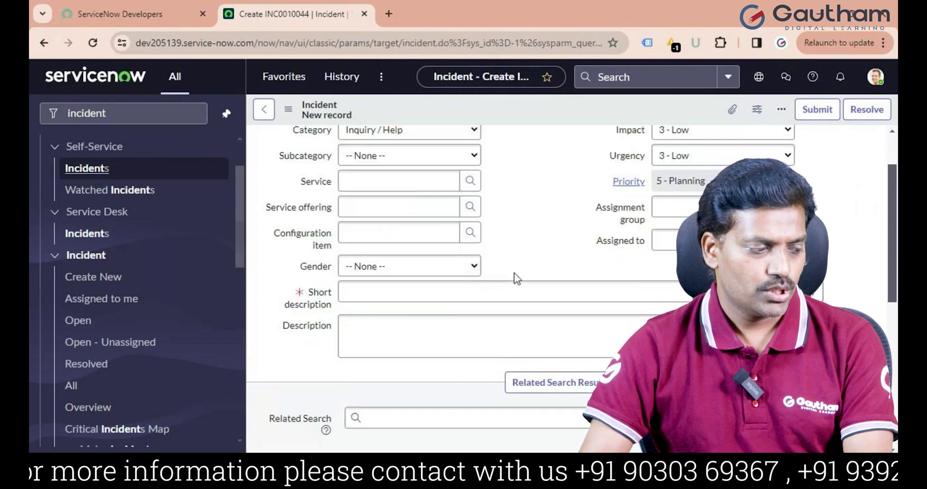
{"action": "scroll", "coordinate": [517, 278], "scroll_direction": "up", "scroll_amount": 3}
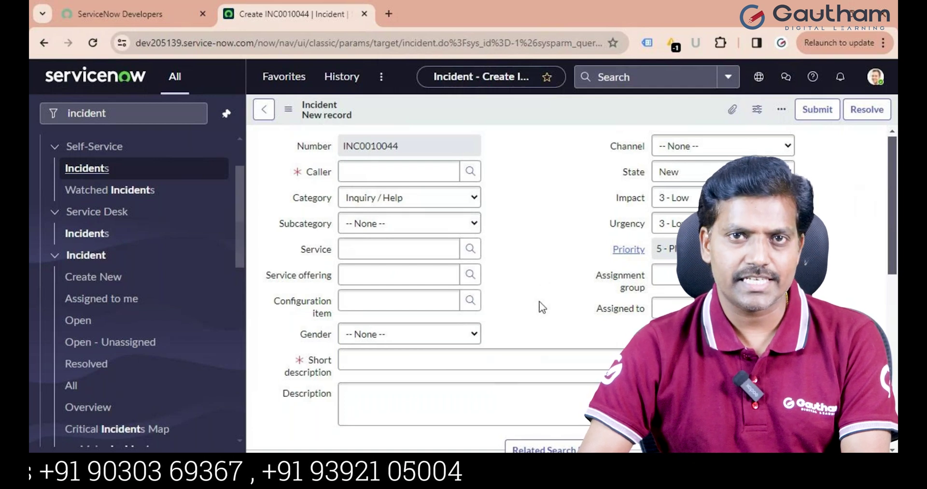
{"action": "scroll", "coordinate": [540, 307], "scroll_direction": "down", "scroll_amount": 2}
{"action": "scroll", "coordinate": [540, 307], "scroll_direction": "up", "scroll_amount": 2}
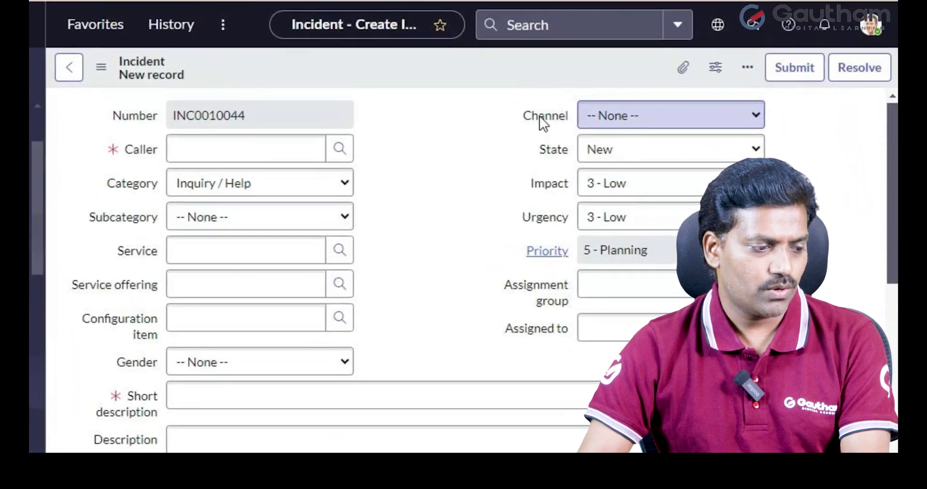
{"action": "right_click", "coordinate": [626, 150]}
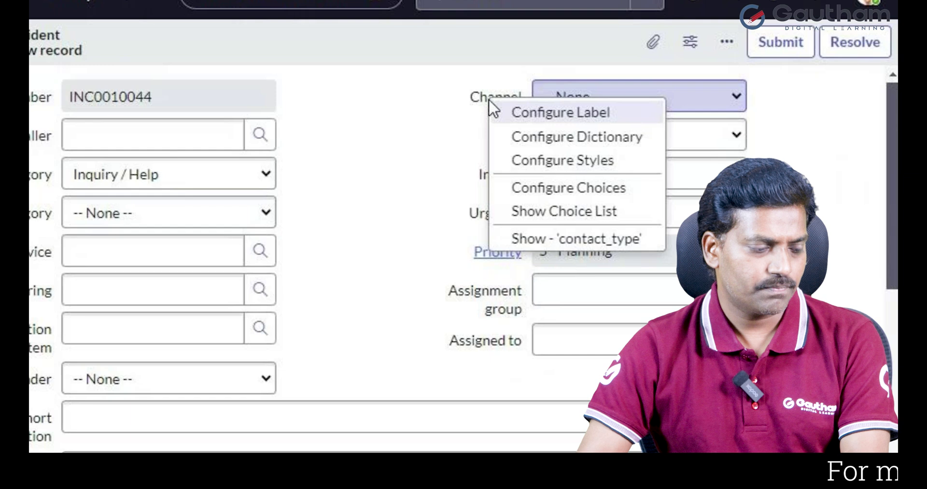
{"action": "left_click", "coordinate": [550, 239]}
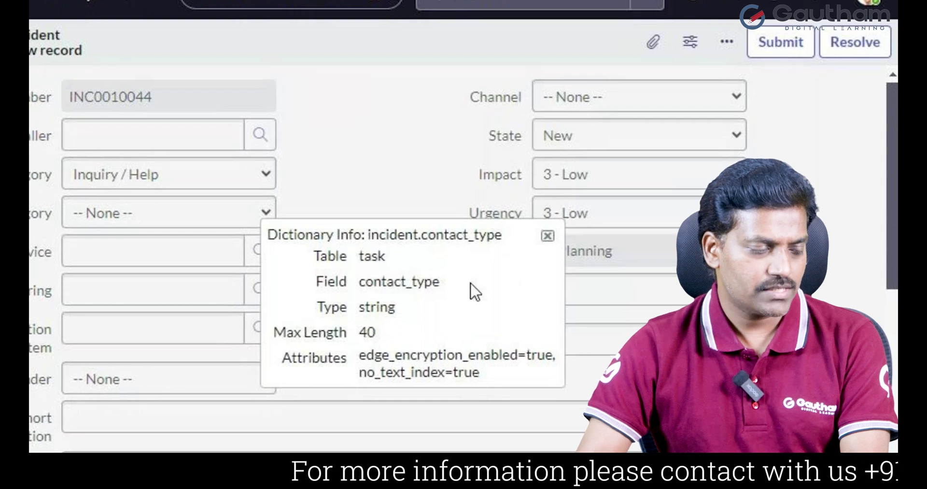
{"action": "left_click_drag", "start_coordinate": [441, 282], "coordinate": [352, 304]}
{"action": "left_click", "coordinate": [388, 335]}
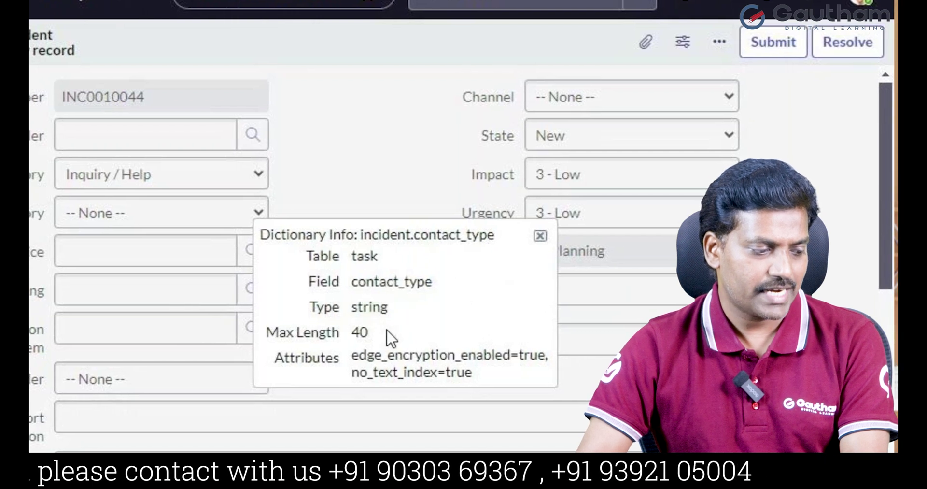
{"action": "left_click_drag", "start_coordinate": [390, 337], "coordinate": [356, 338]}
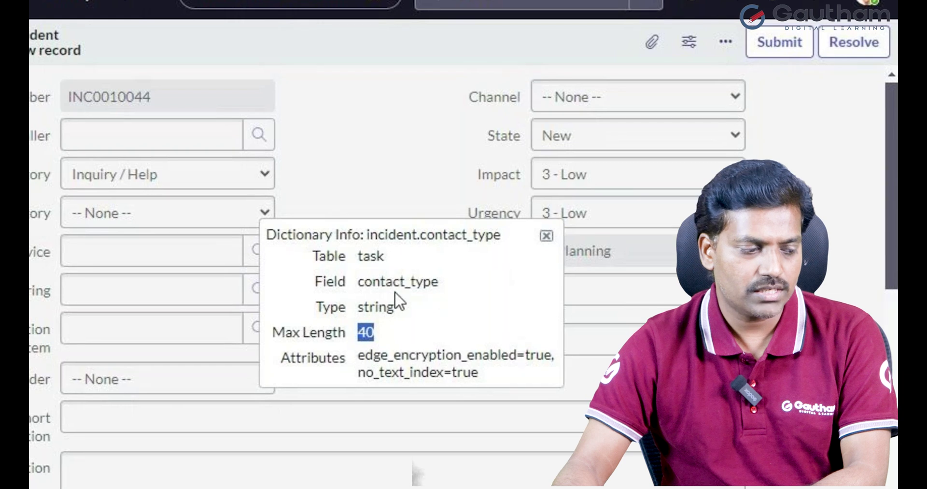
{"action": "left_click", "coordinate": [546, 236]}
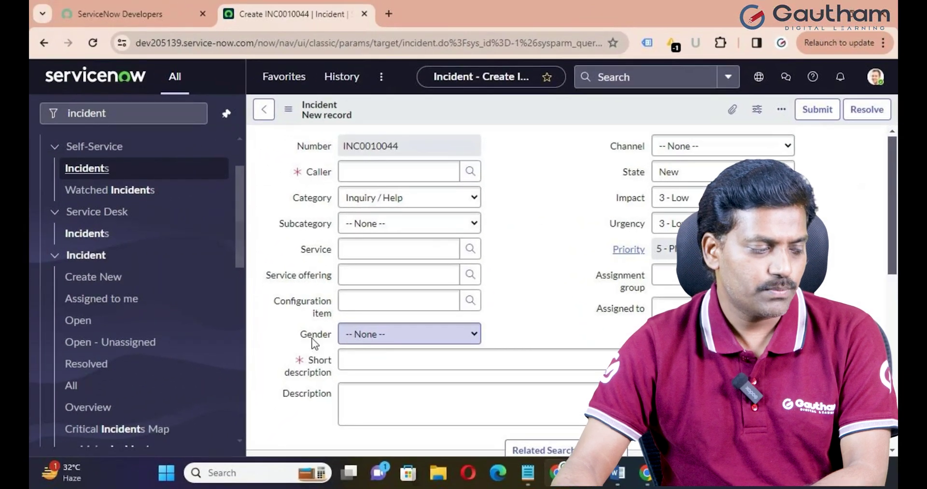
{"action": "right_click", "coordinate": [315, 342]}
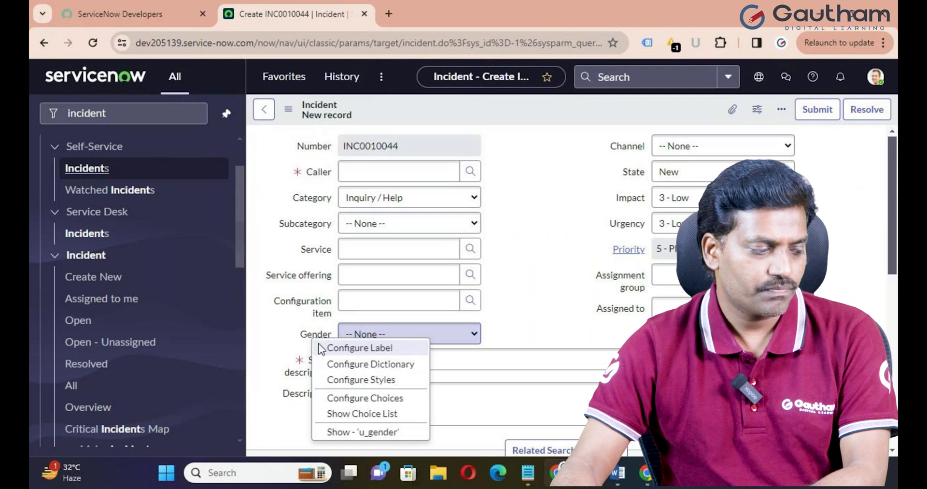
{"action": "left_click", "coordinate": [359, 433]}
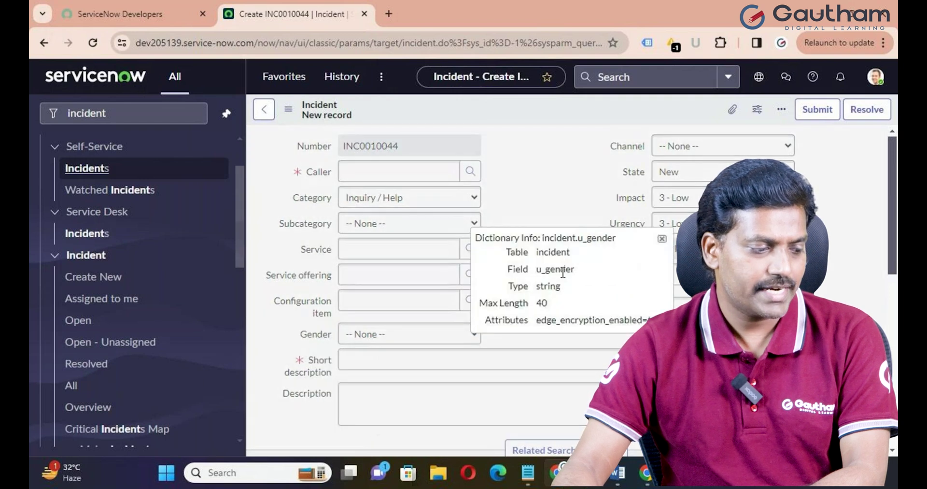
{"action": "left_click_drag", "start_coordinate": [579, 269], "coordinate": [535, 271]}
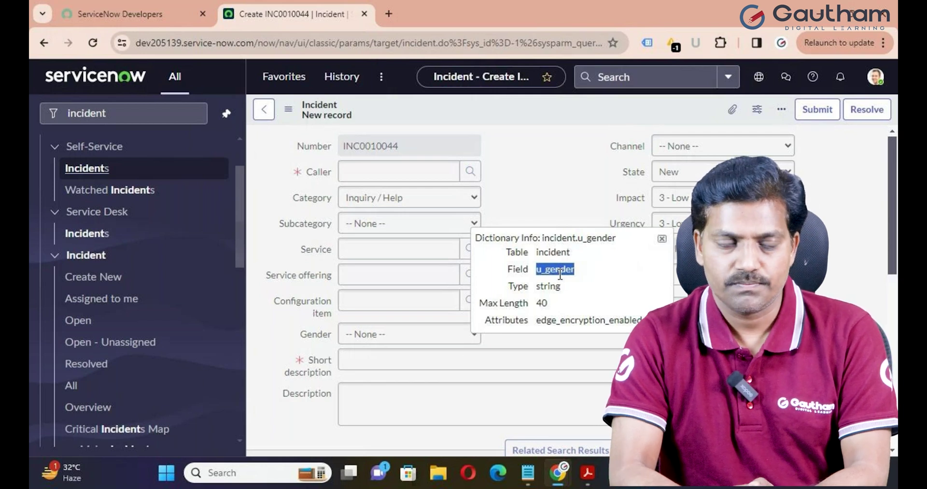
{"action": "left_click", "coordinate": [558, 275]}
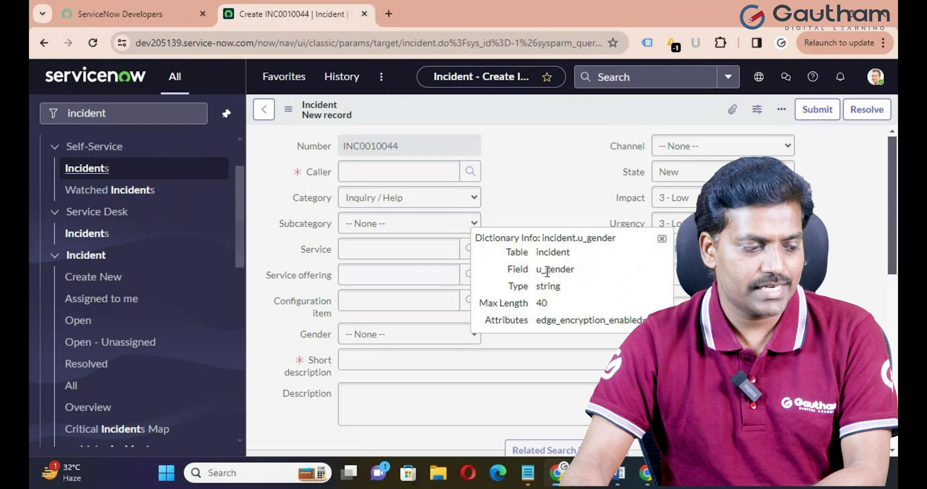
{"action": "left_click_drag", "start_coordinate": [544, 269], "coordinate": [535, 270]}
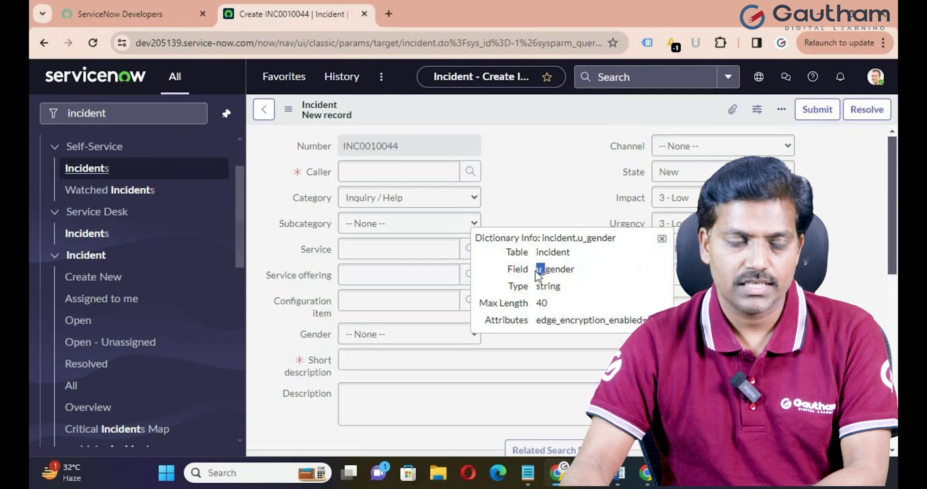
{"action": "left_click", "coordinate": [662, 239]}
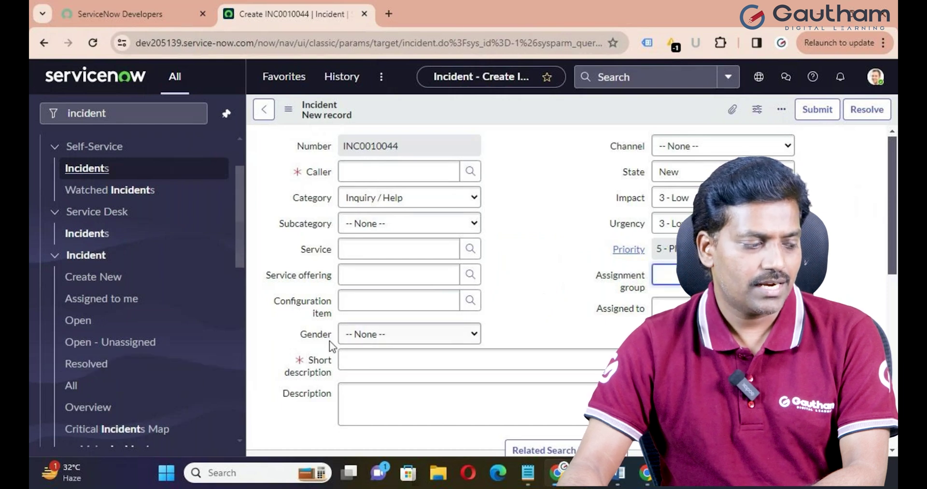
- Delete the Gender column from its dictionary entry, confirm, and close the Column deleted banner
{"action": "right_click", "coordinate": [312, 336]}
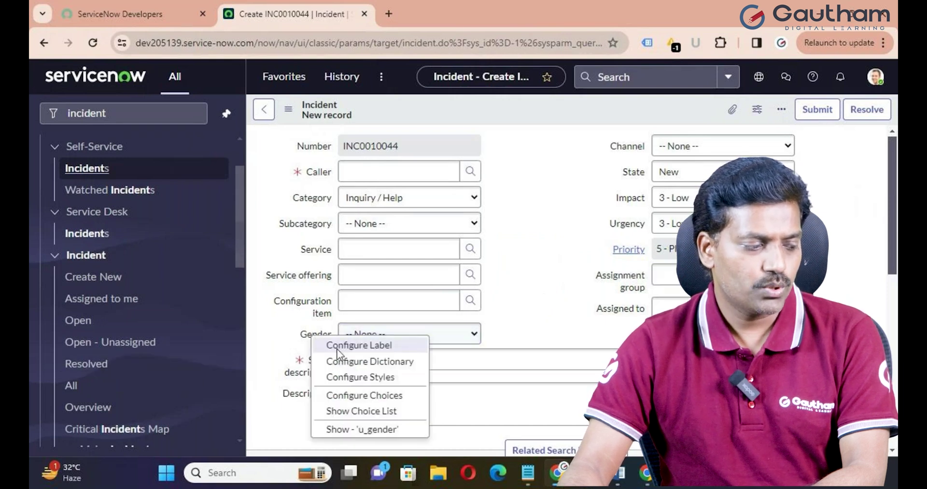
{"action": "left_click", "coordinate": [363, 362]}
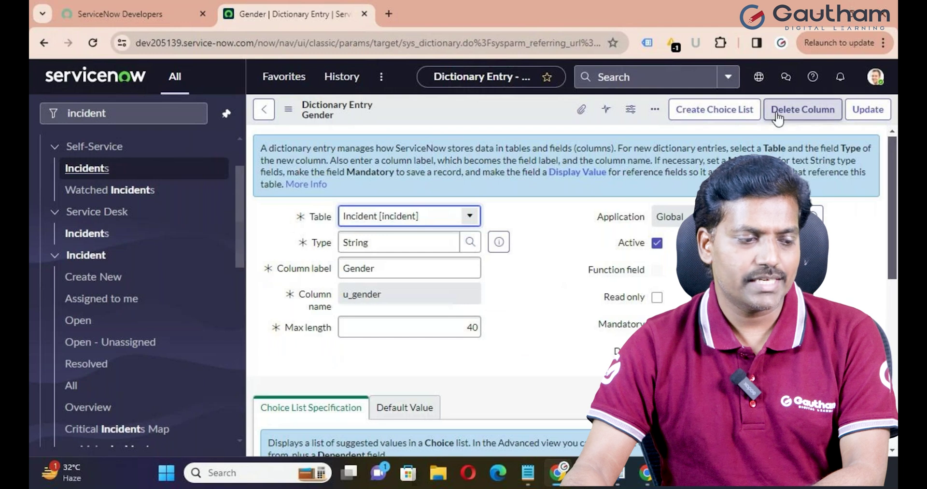
{"action": "left_click", "coordinate": [805, 117]}
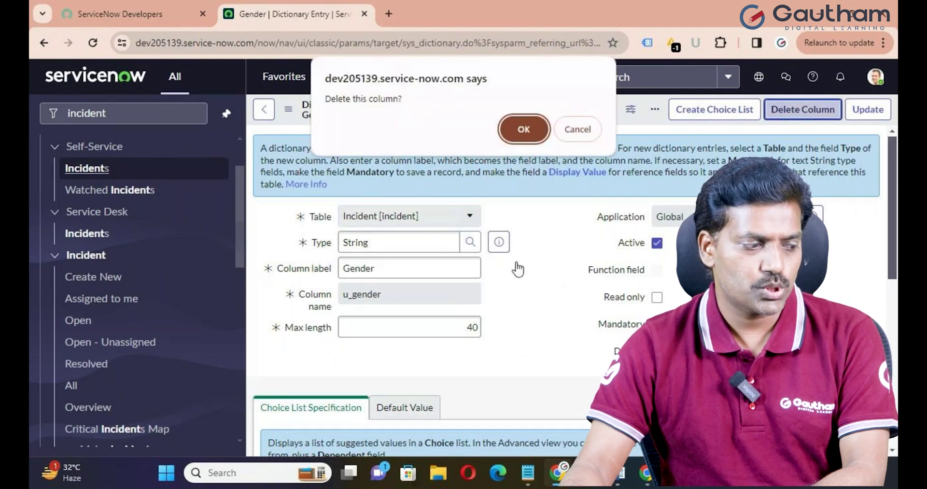
{"action": "left_click", "coordinate": [519, 129]}
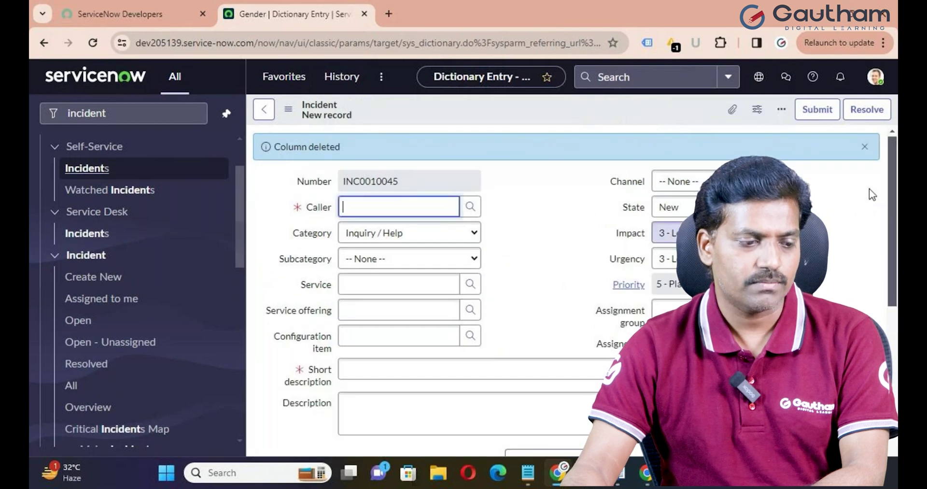
{"action": "left_click", "coordinate": [864, 147]}
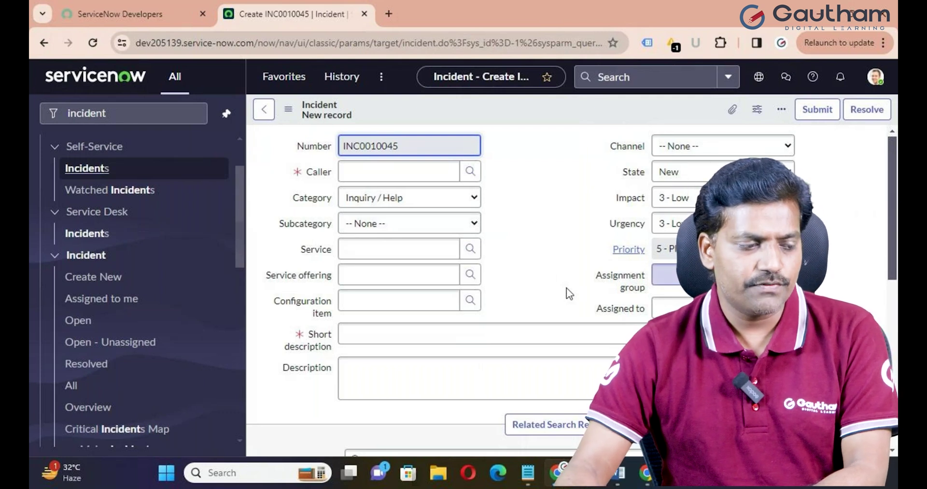
{"action": "left_click", "coordinate": [631, 148]}
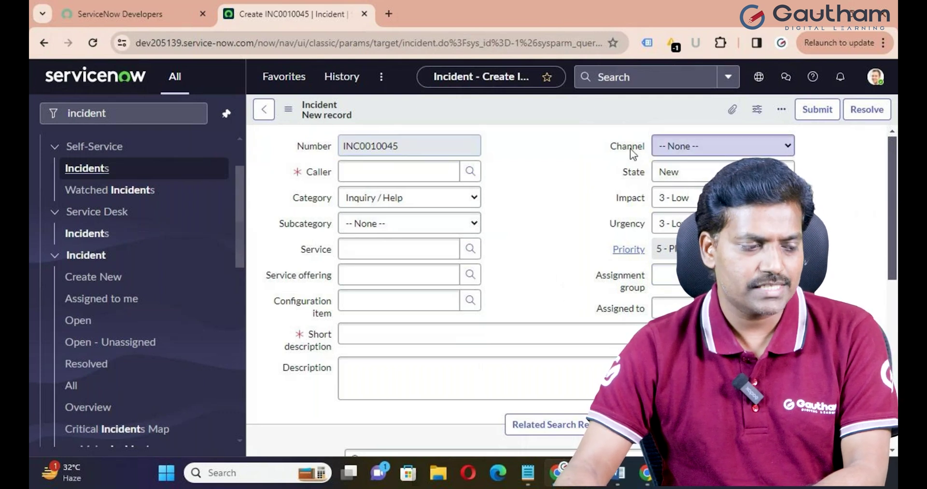
{"action": "right_click", "coordinate": [630, 149]}
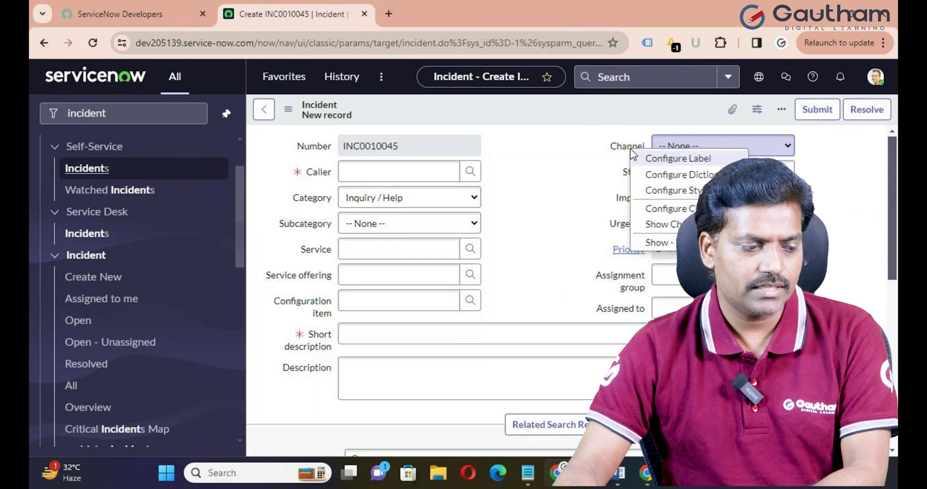
{"action": "key", "text": "Escape"}
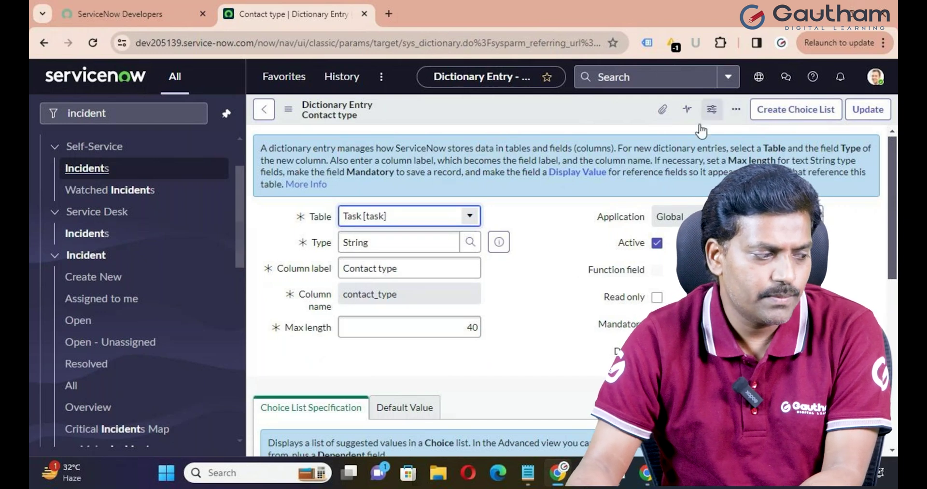
{"action": "left_click", "coordinate": [264, 109]}
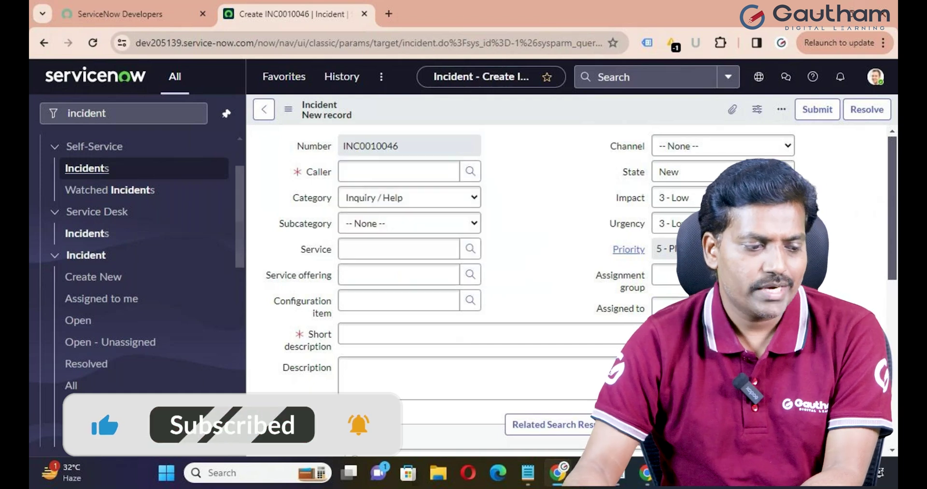
{"action": "scroll", "coordinate": [483, 266], "scroll_direction": "down", "scroll_amount": 1}
{"action": "scroll", "coordinate": [483, 290], "scroll_direction": "down", "scroll_amount": 4}
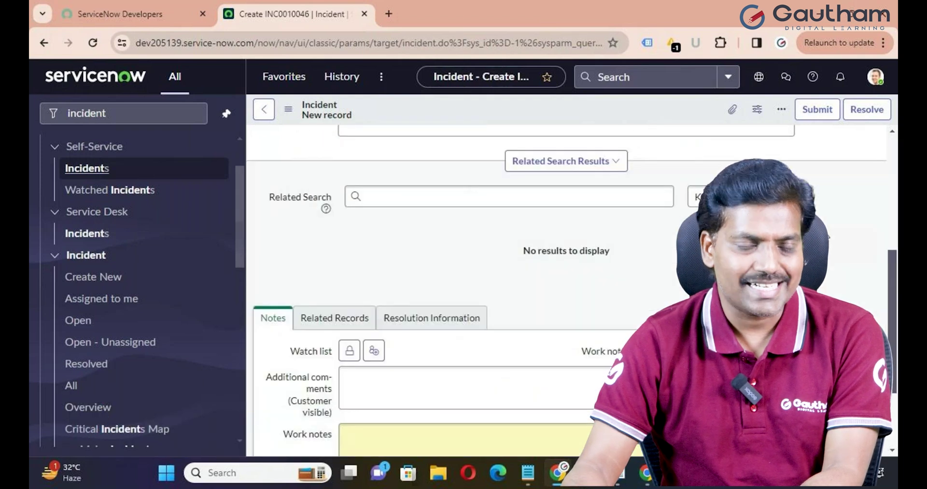
{"action": "scroll", "coordinate": [483, 289], "scroll_direction": "up", "scroll_amount": 5}
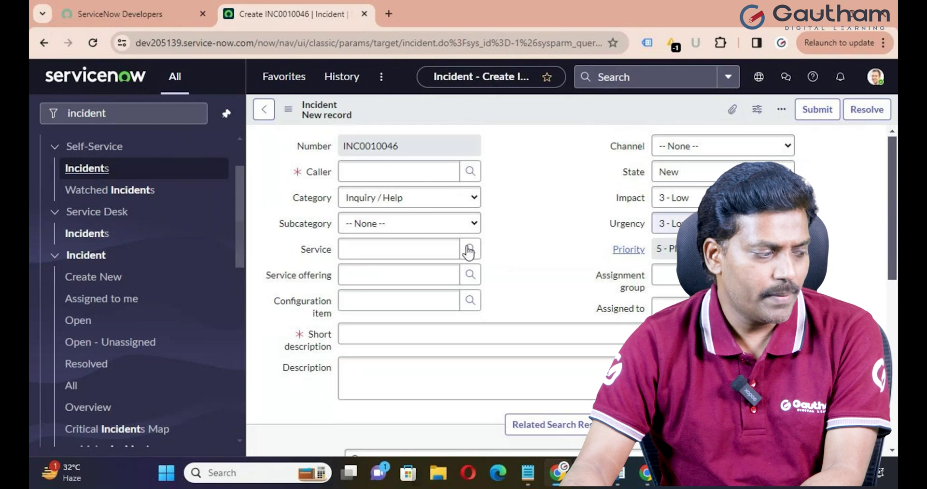
{"action": "left_click", "coordinate": [111, 279]}
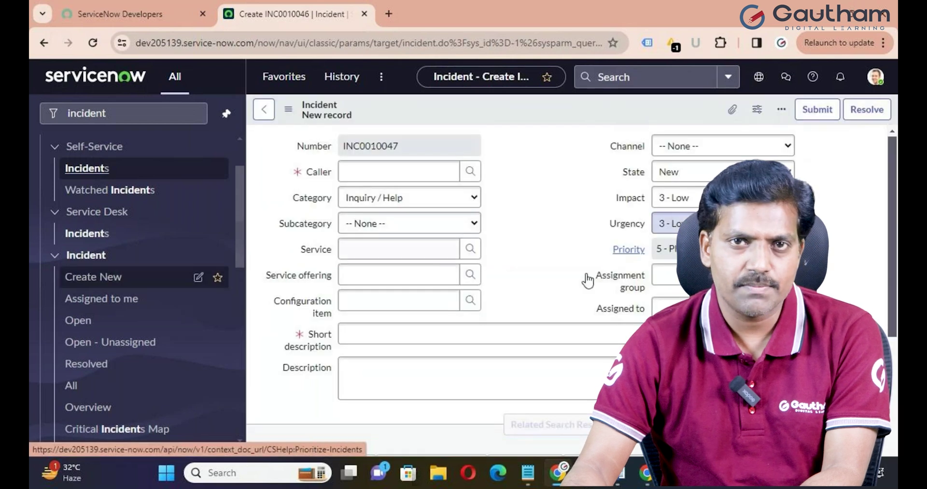
{"action": "left_click", "coordinate": [577, 259]}
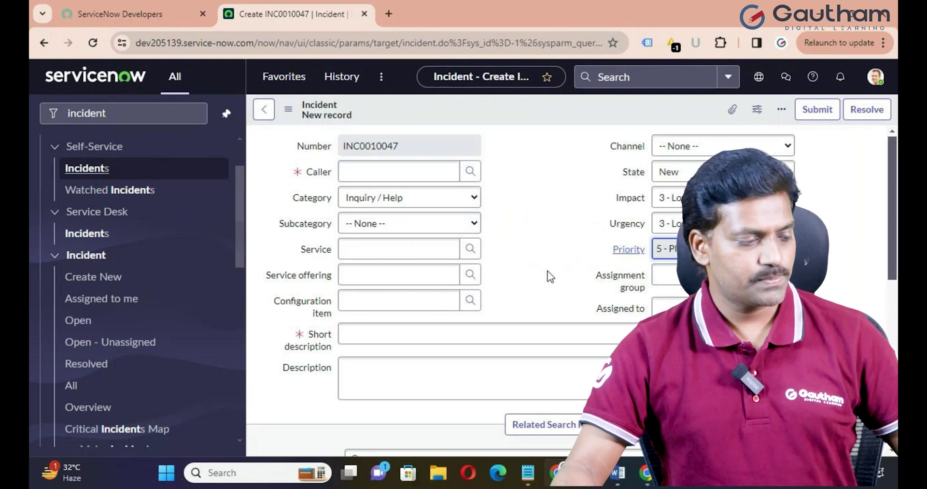
{"action": "scroll", "coordinate": [546, 270], "scroll_direction": "down", "scroll_amount": 5}
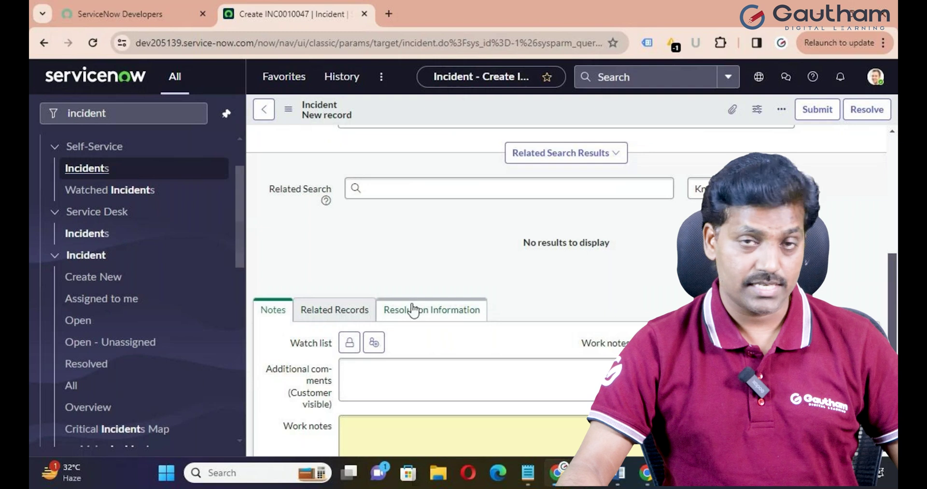
{"action": "scroll", "coordinate": [415, 325], "scroll_direction": "up", "scroll_amount": 5}
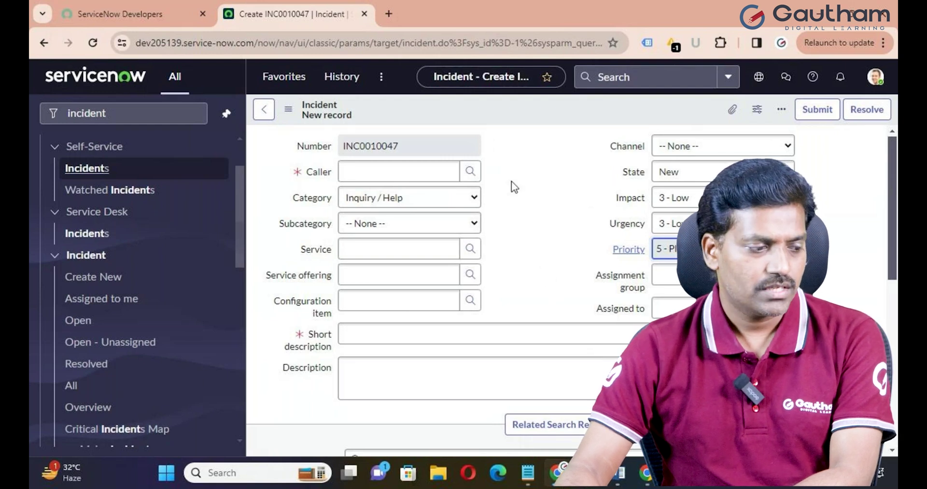
- Open the Incident Form Layout and create a new section captioned More Info
{"action": "right_click", "coordinate": [495, 115]}
{"action": "mouse_move", "coordinate": [548, 141]}
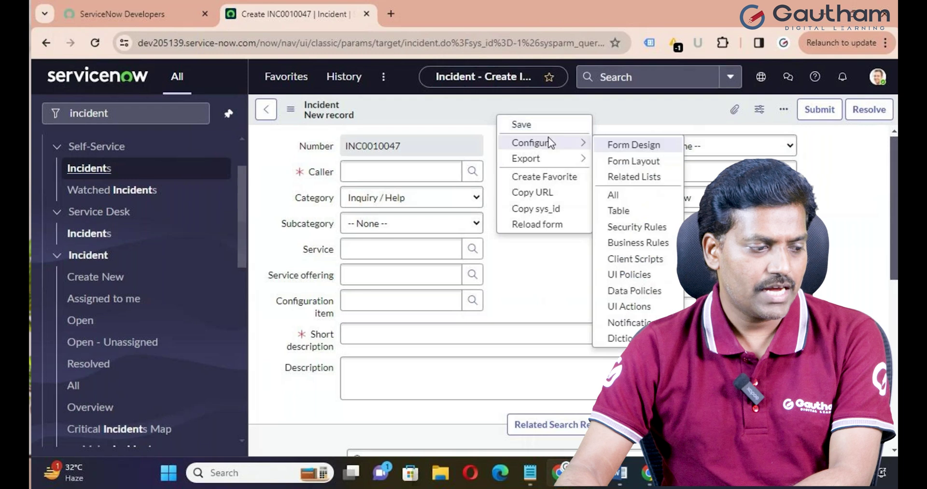
{"action": "left_click", "coordinate": [657, 147]}
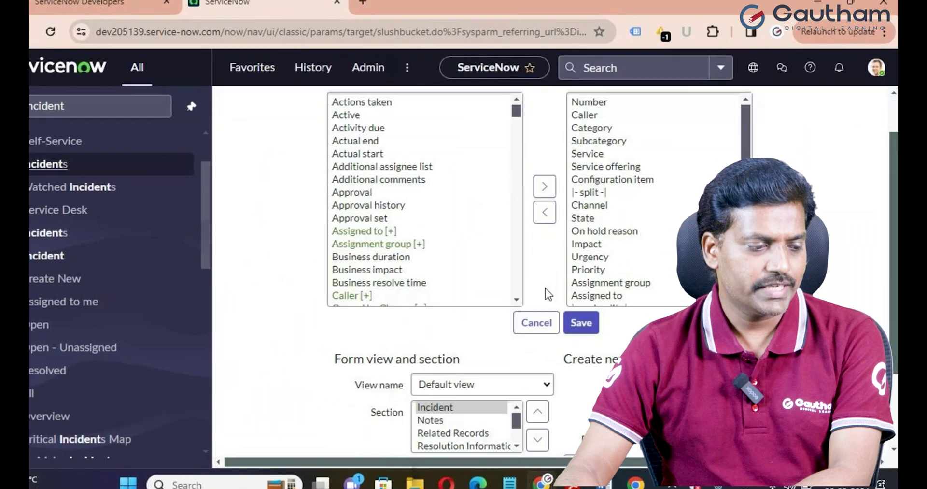
{"action": "scroll", "coordinate": [546, 287], "scroll_direction": "down", "scroll_amount": 2}
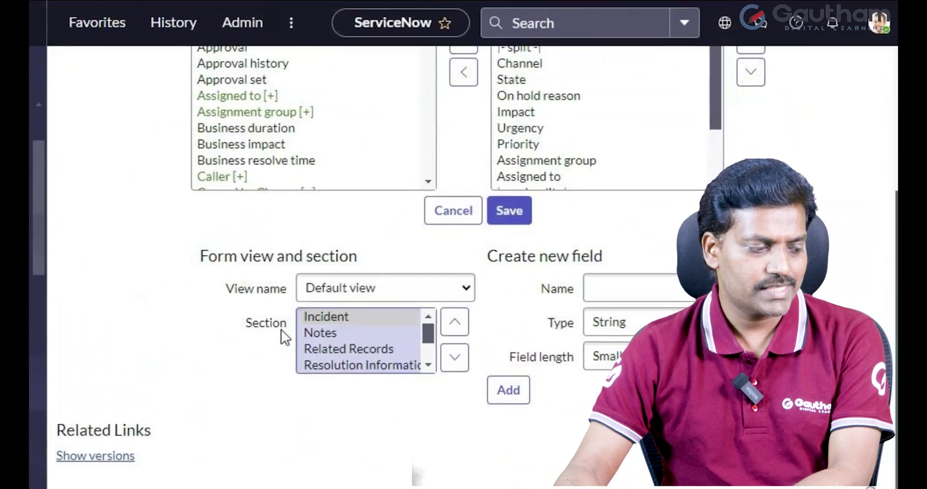
{"action": "scroll", "coordinate": [355, 355], "scroll_direction": "down", "scroll_amount": 2}
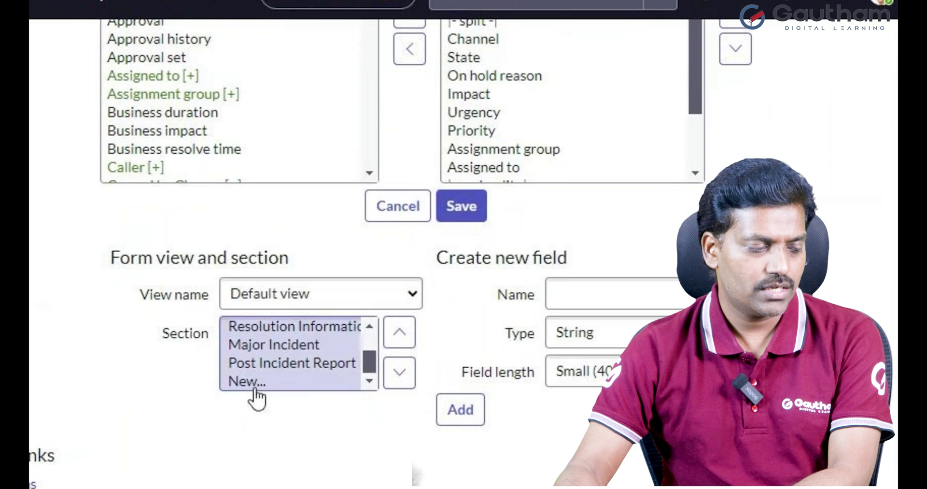
{"action": "left_click", "coordinate": [246, 381]}
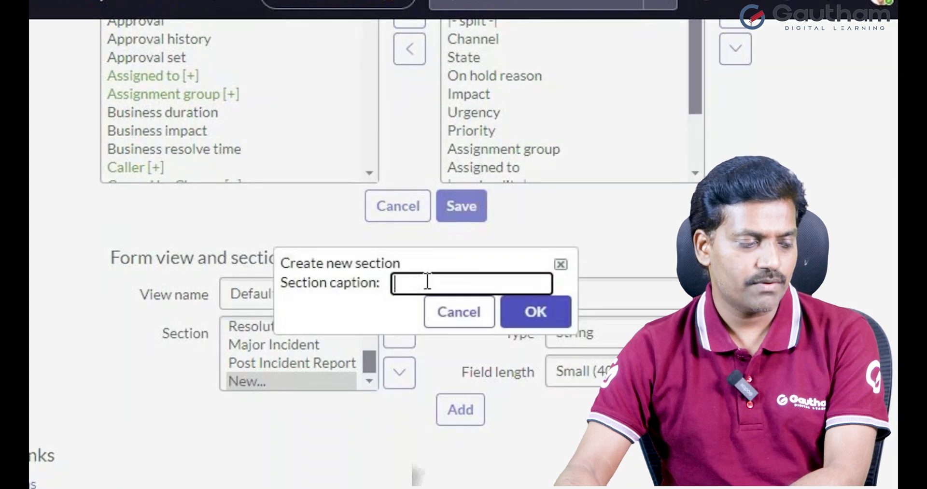
{"action": "type", "text": "M"}
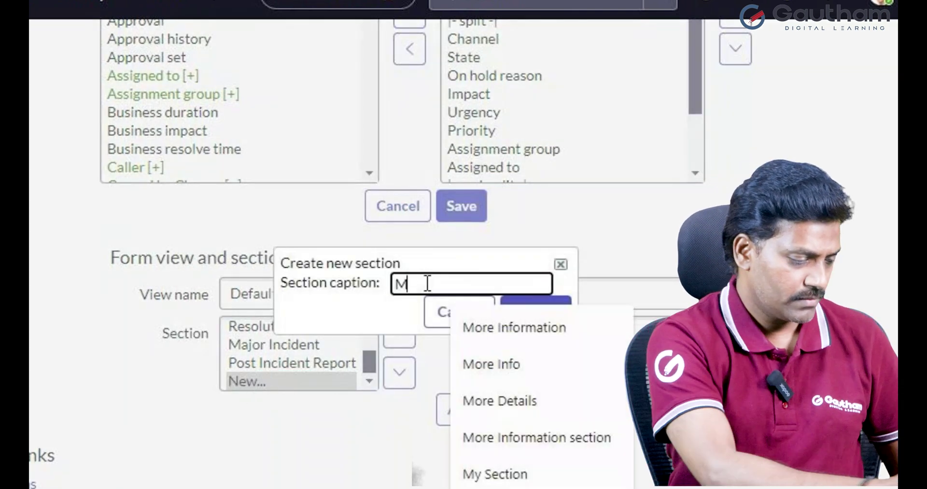
{"action": "type", "text": "ore I"}
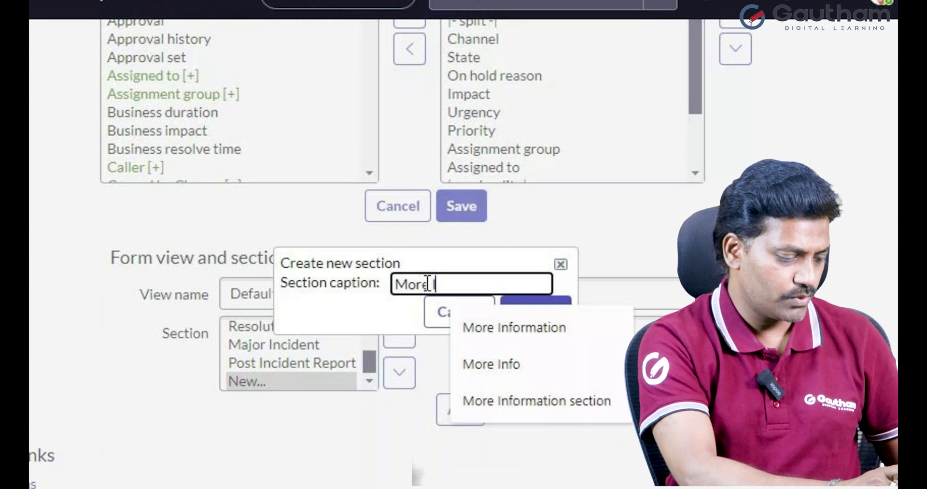
{"action": "type", "text": "nfo"}
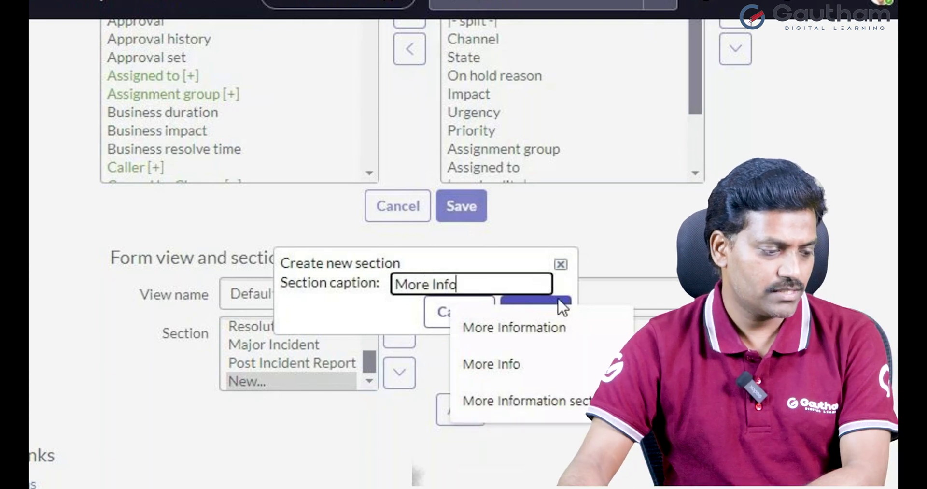
{"action": "left_click", "coordinate": [553, 319]}
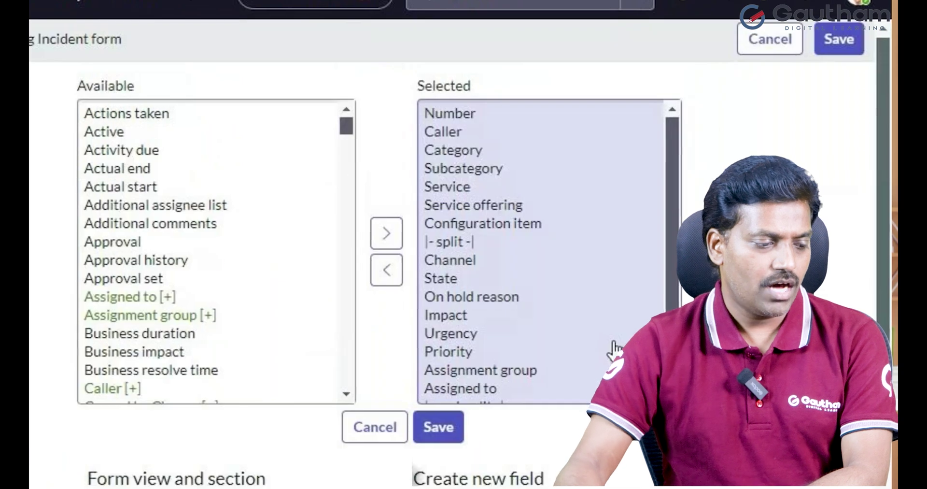
- Add Activity due, Actual end, Approval history, Due date and Domain Path to More Info, then save
{"action": "scroll", "coordinate": [411, 389], "scroll_direction": "down", "scroll_amount": 2}
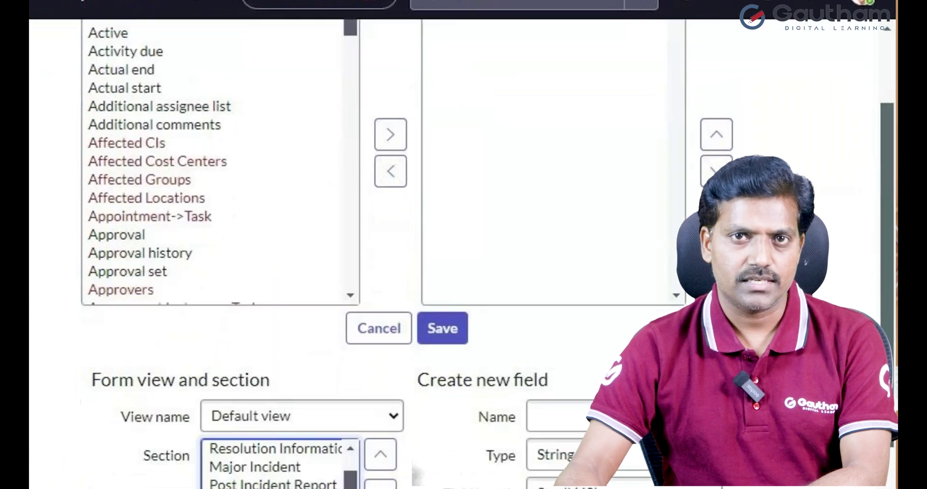
{"action": "scroll", "coordinate": [625, 287], "scroll_direction": "up", "scroll_amount": 2}
{"action": "left_click", "coordinate": [219, 156]}
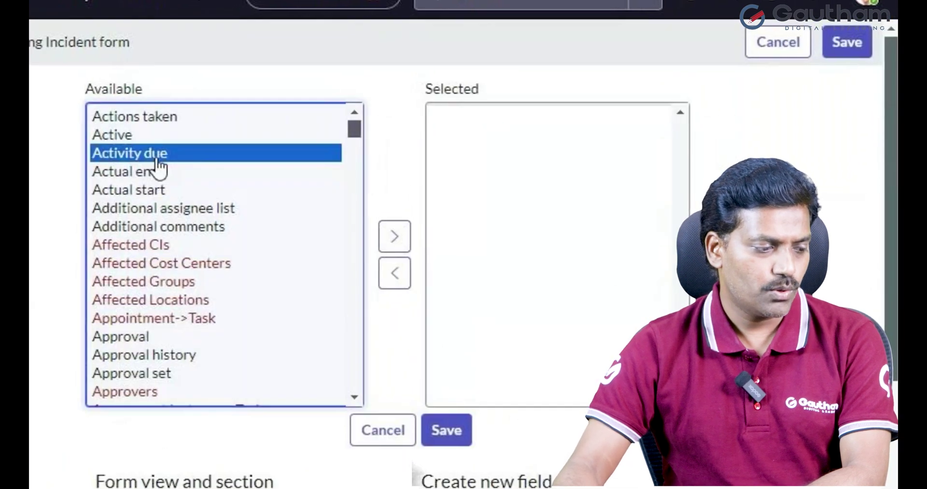
{"action": "double_click", "coordinate": [215, 155]}
{"action": "double_click", "coordinate": [160, 161]}
{"action": "double_click", "coordinate": [162, 319]}
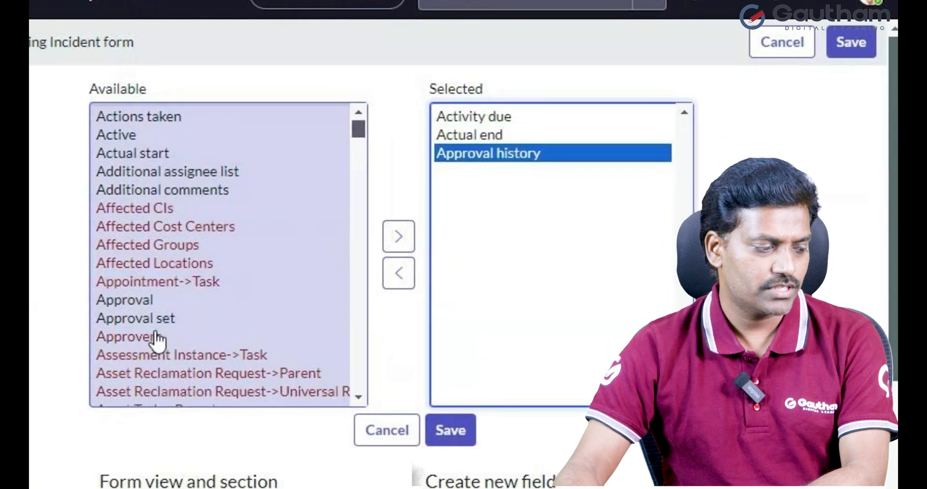
{"action": "scroll", "coordinate": [155, 338], "scroll_direction": "down", "scroll_amount": 4}
{"action": "scroll", "coordinate": [160, 315], "scroll_direction": "down", "scroll_amount": 15}
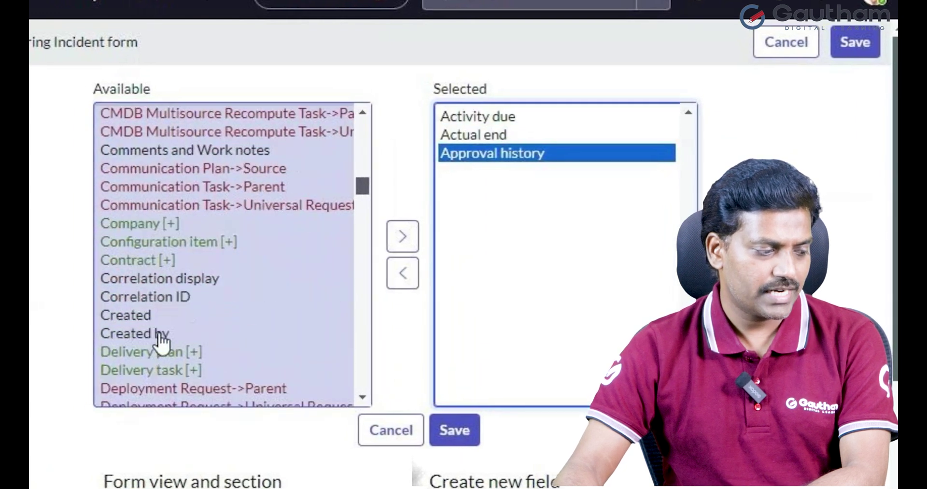
{"action": "left_click", "coordinate": [158, 343]}
{"action": "double_click", "coordinate": [157, 343]}
{"action": "left_click", "coordinate": [142, 324]}
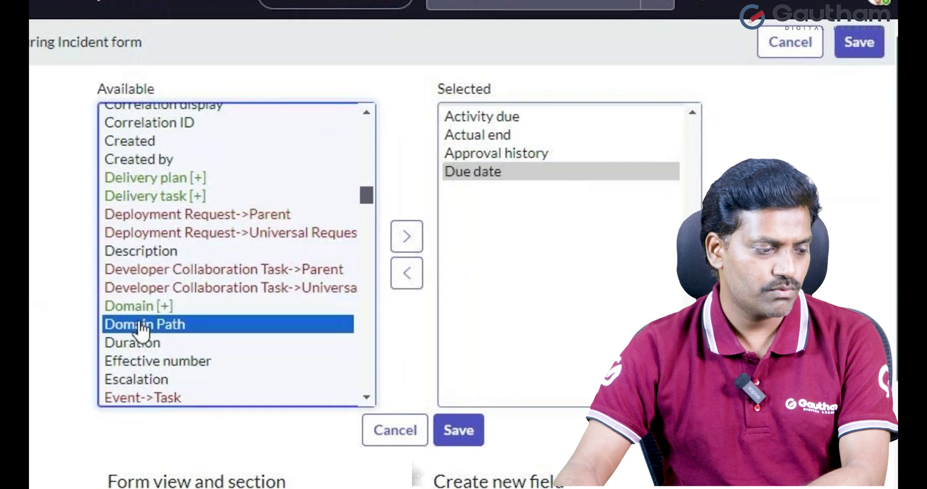
{"action": "double_click", "coordinate": [142, 324]}
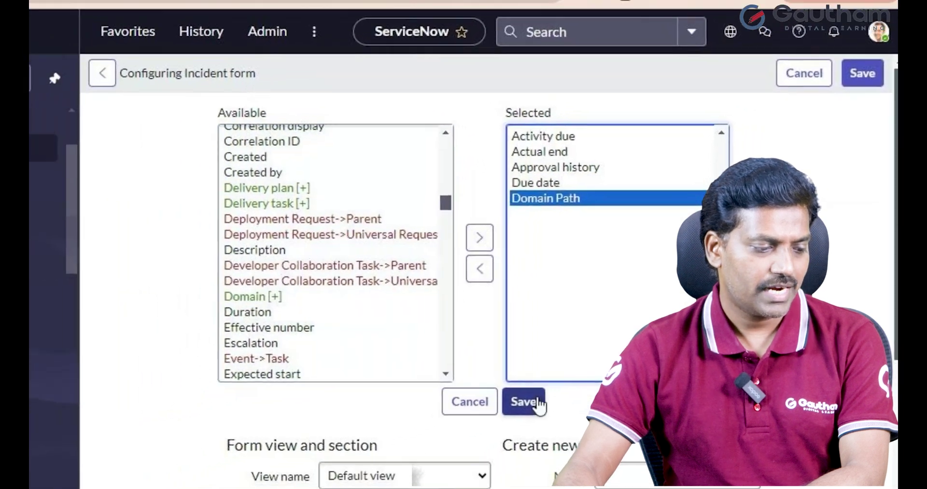
{"action": "left_click", "coordinate": [460, 430]}
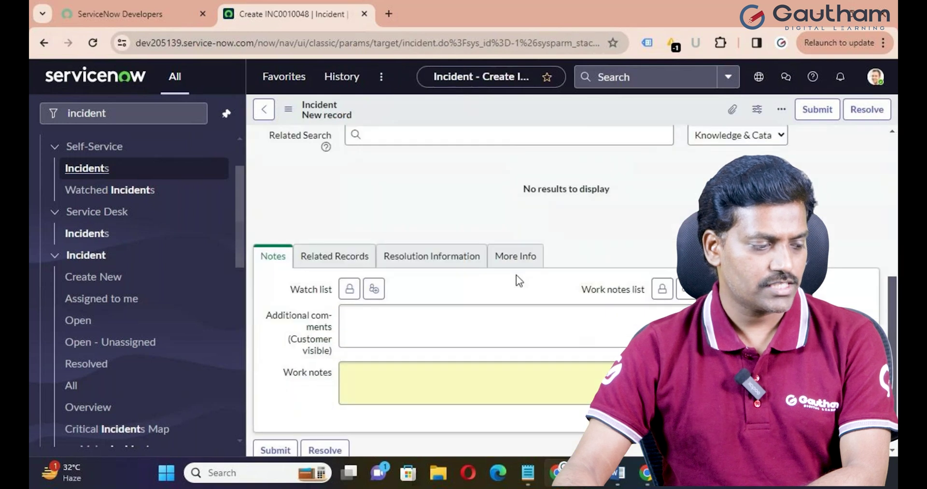
- Check the More Info tab's five fields, with Activity due set to UNKNOWN and Domain Path to /
{"action": "left_click", "coordinate": [511, 261]}
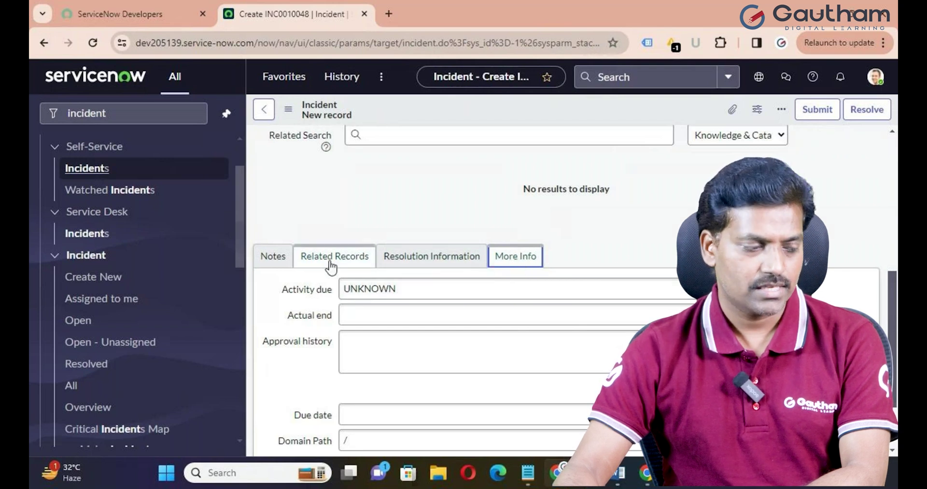
{"action": "scroll", "coordinate": [406, 249], "scroll_direction": "up", "scroll_amount": 5}
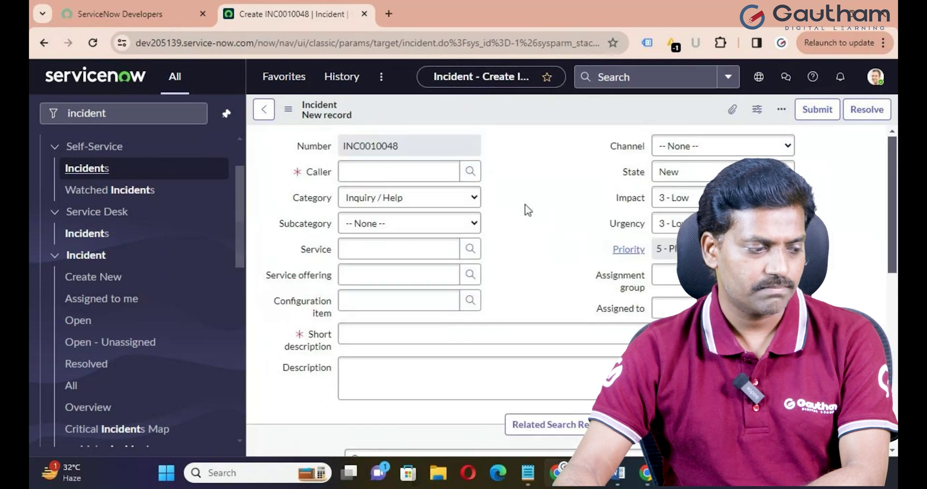
- Open the Incident form's Form Layout configuration from the header menu
{"action": "right_click", "coordinate": [509, 114]}
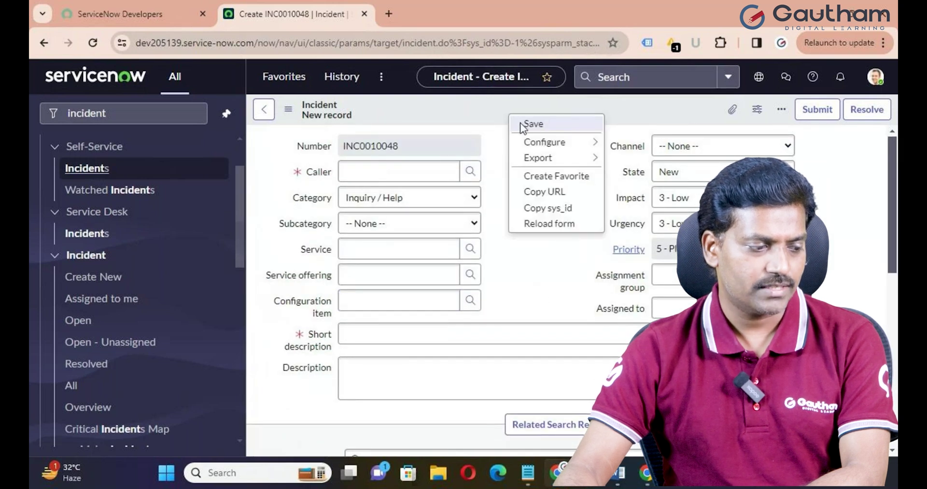
{"action": "mouse_move", "coordinate": [572, 142]}
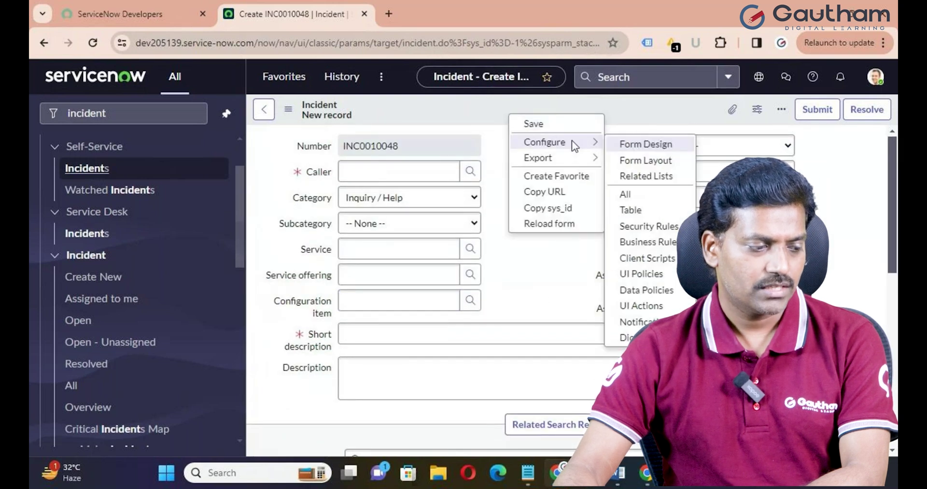
{"action": "left_click", "coordinate": [649, 161]}
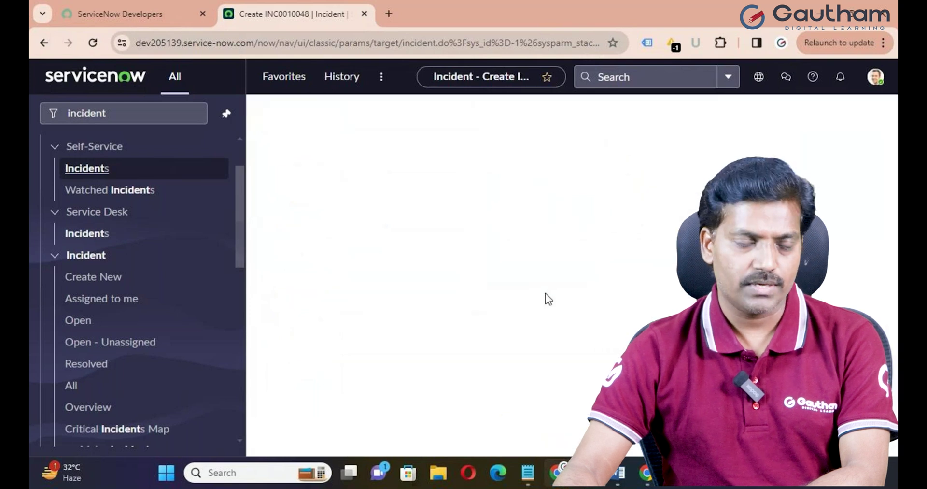
{"action": "scroll", "coordinate": [546, 296], "scroll_direction": "down", "scroll_amount": 4}
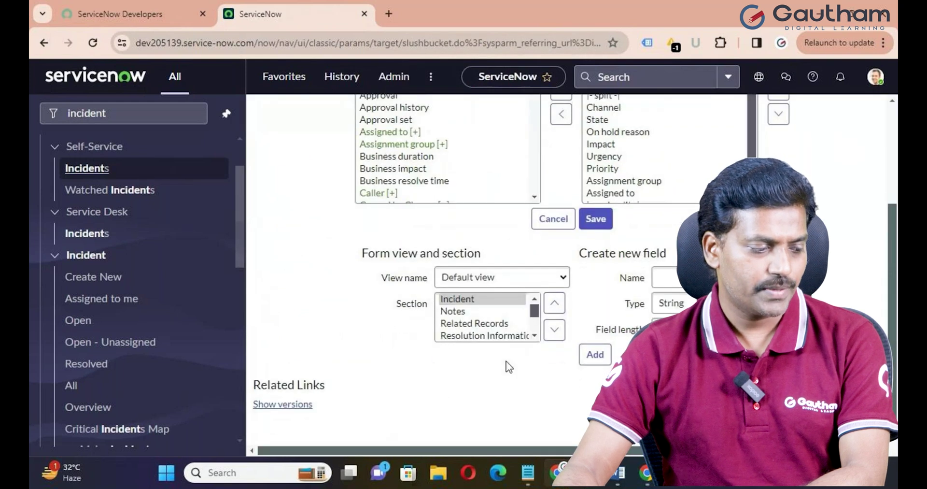
{"action": "scroll", "coordinate": [475, 338], "scroll_direction": "down", "scroll_amount": 3}
- Move the More Info section up above Related Records, right after Notes, and save the layout
{"action": "left_click", "coordinate": [459, 323]}
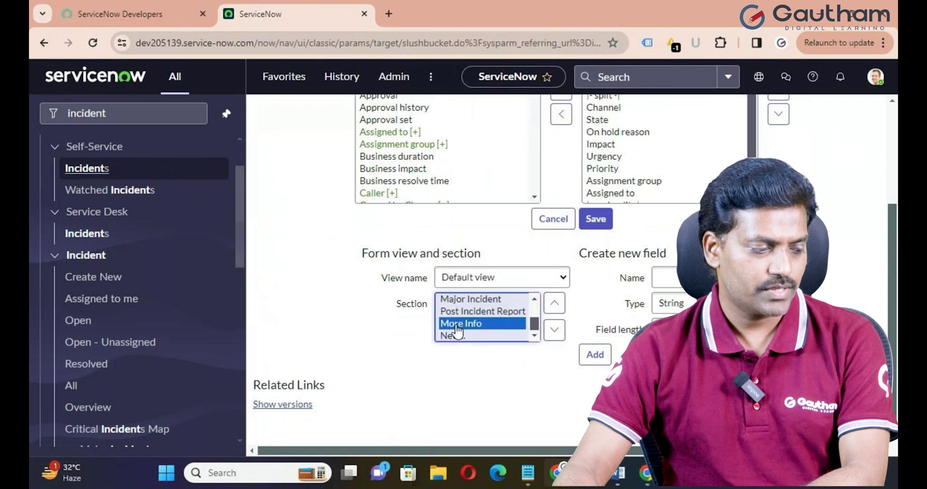
{"action": "left_click", "coordinate": [556, 304]}
{"action": "left_click", "coordinate": [556, 304]}
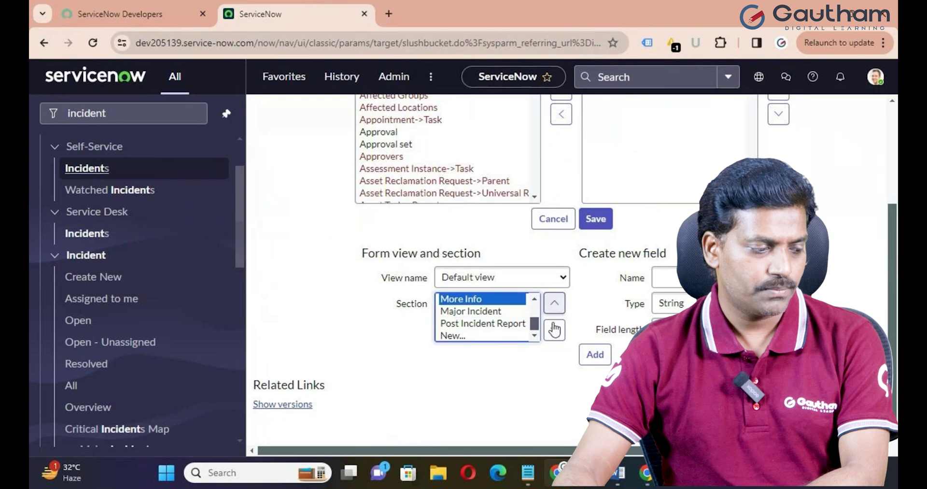
{"action": "scroll", "coordinate": [509, 336], "scroll_direction": "up", "scroll_amount": 2}
{"action": "left_click", "coordinate": [555, 304]}
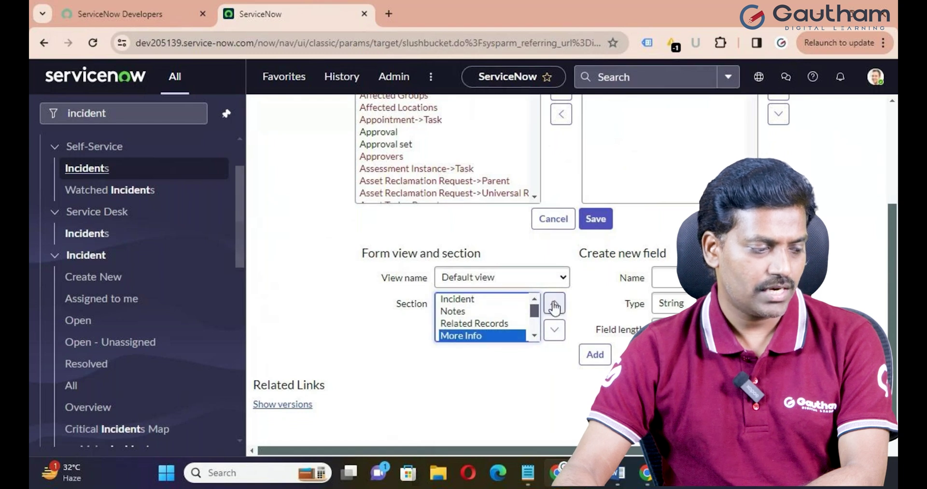
{"action": "left_click", "coordinate": [556, 304]}
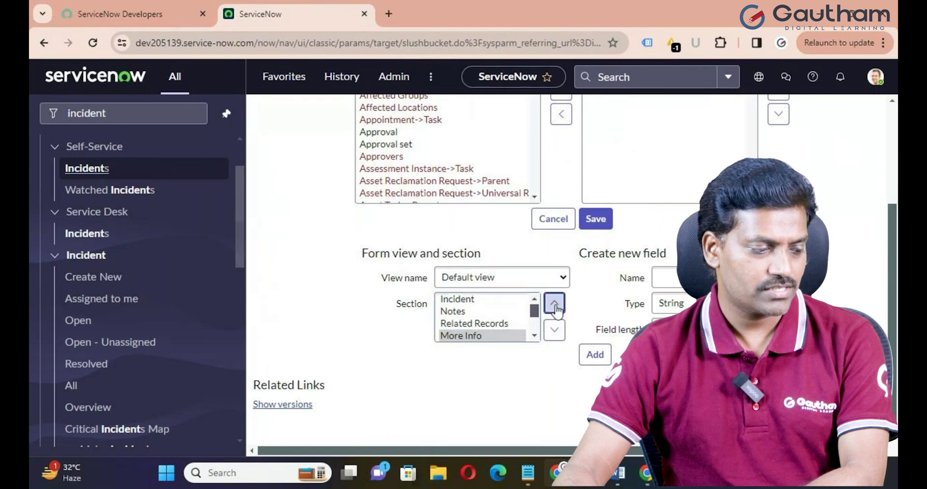
{"action": "left_click", "coordinate": [555, 304]}
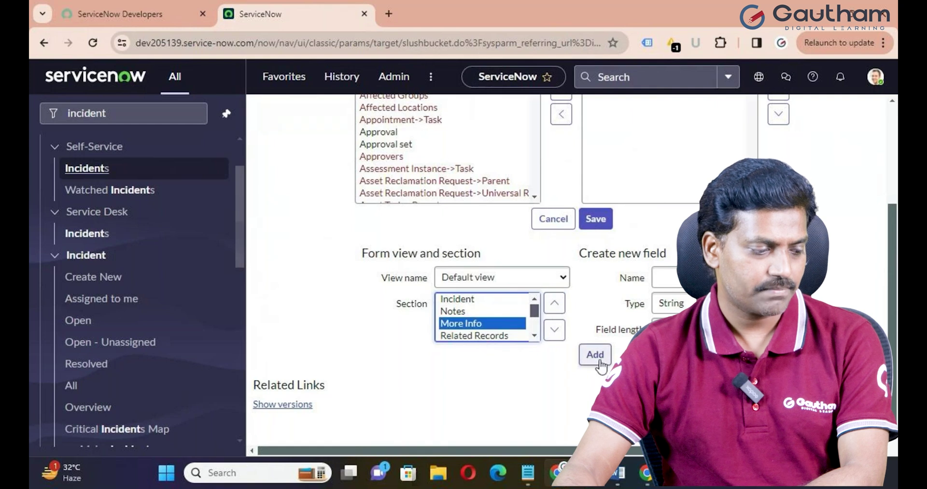
{"action": "left_click", "coordinate": [590, 227]}
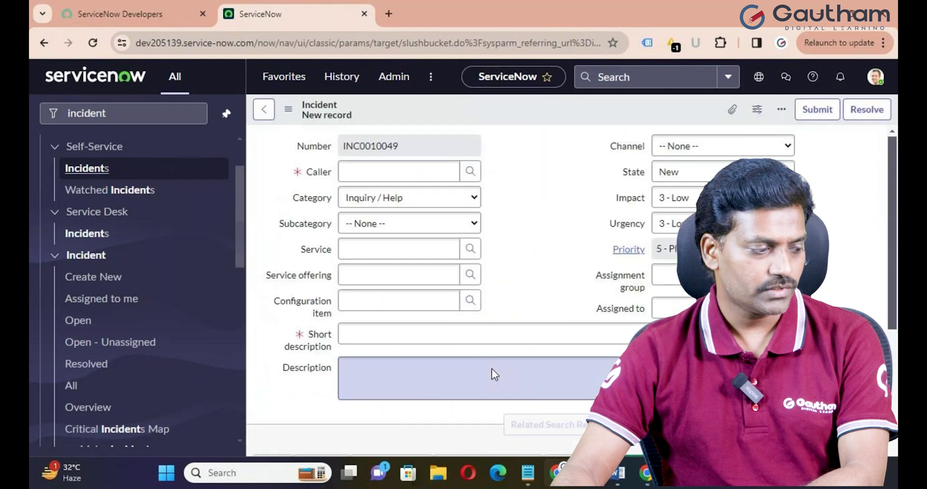
- View the More Info tab, now after Notes, showing Activity due, Actual end and Approval history
{"action": "scroll", "coordinate": [483, 347], "scroll_direction": "down", "scroll_amount": 5}
{"action": "scroll", "coordinate": [420, 383], "scroll_direction": "down", "scroll_amount": 2}
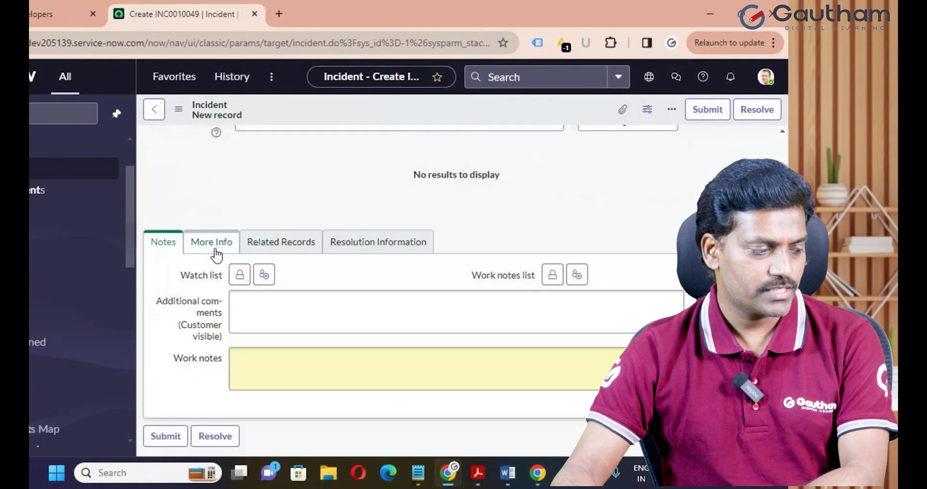
{"action": "left_click", "coordinate": [192, 248]}
{"action": "scroll", "coordinate": [445, 229], "scroll_direction": "up", "scroll_amount": 5}
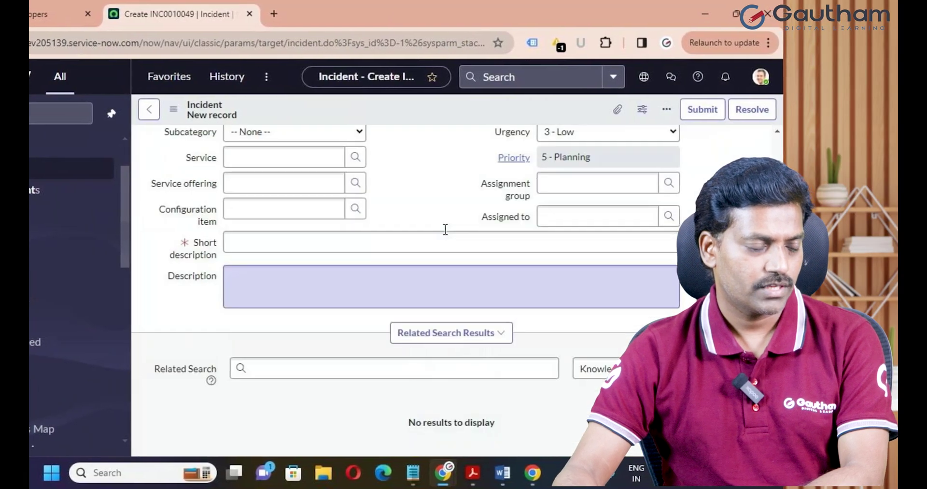
{"action": "scroll", "coordinate": [446, 229], "scroll_direction": "down", "scroll_amount": 3}
{"action": "scroll", "coordinate": [441, 238], "scroll_direction": "down", "scroll_amount": 2}
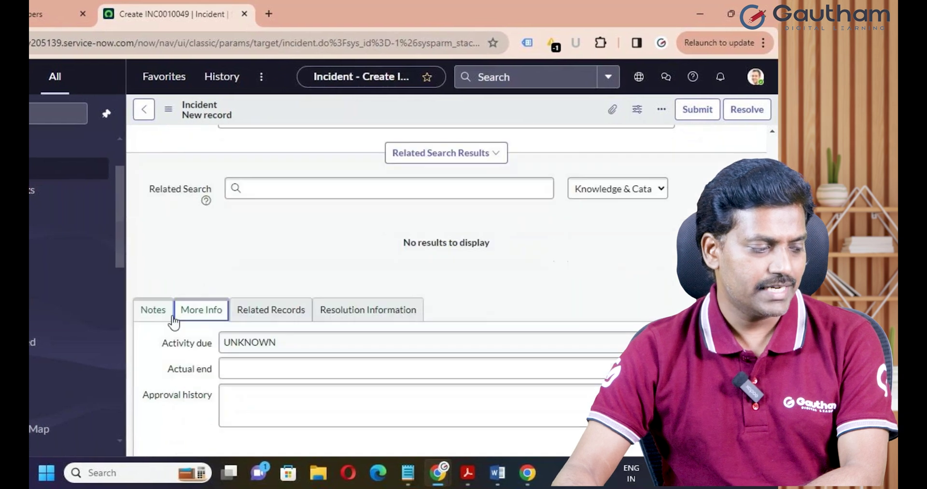
{"action": "right_click", "coordinate": [360, 109]}
{"action": "mouse_move", "coordinate": [434, 137]}
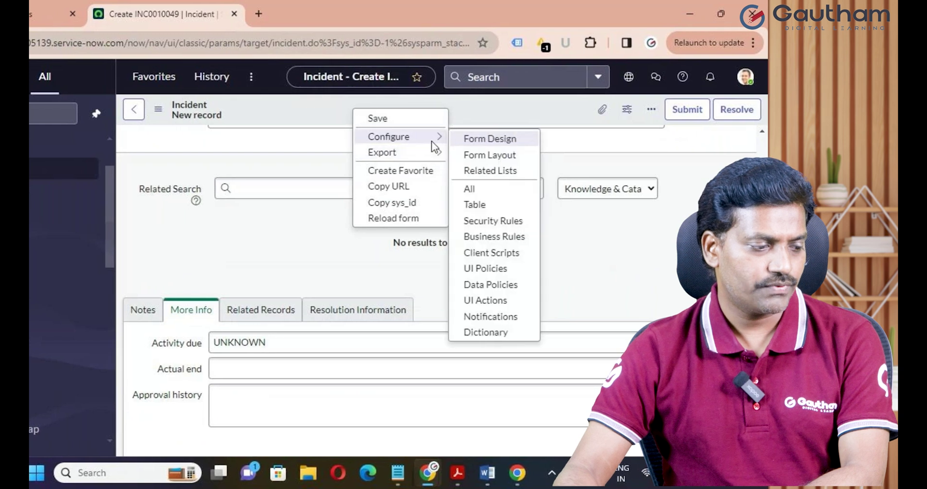
{"action": "left_click", "coordinate": [479, 155]}
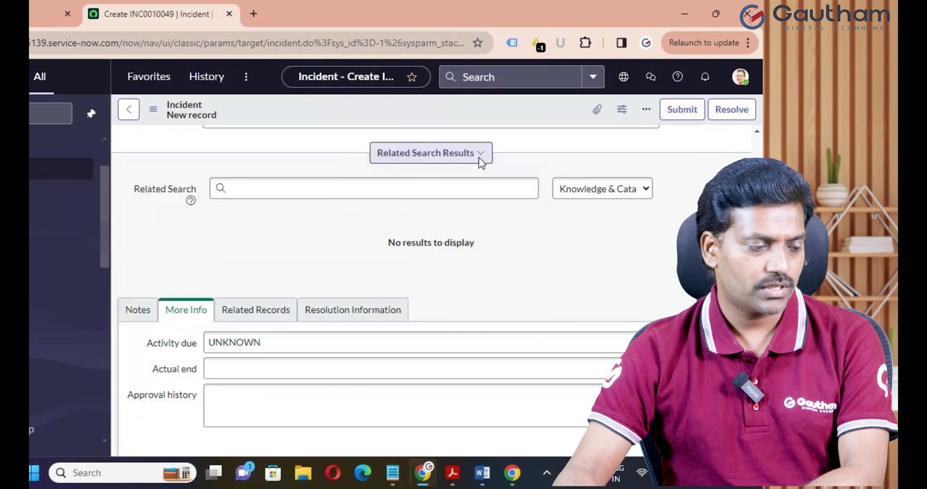
{"action": "scroll", "coordinate": [356, 368], "scroll_direction": "down", "scroll_amount": 6}
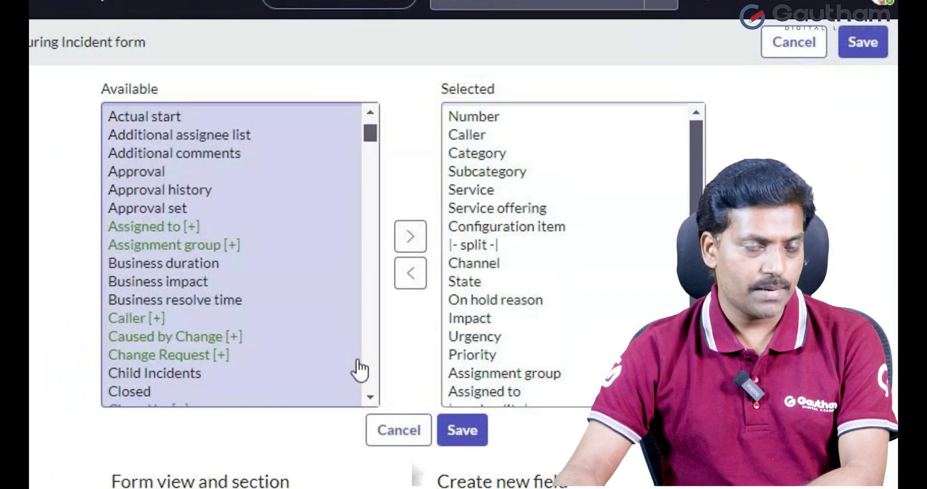
{"action": "scroll", "coordinate": [583, 366], "scroll_direction": "down", "scroll_amount": 2}
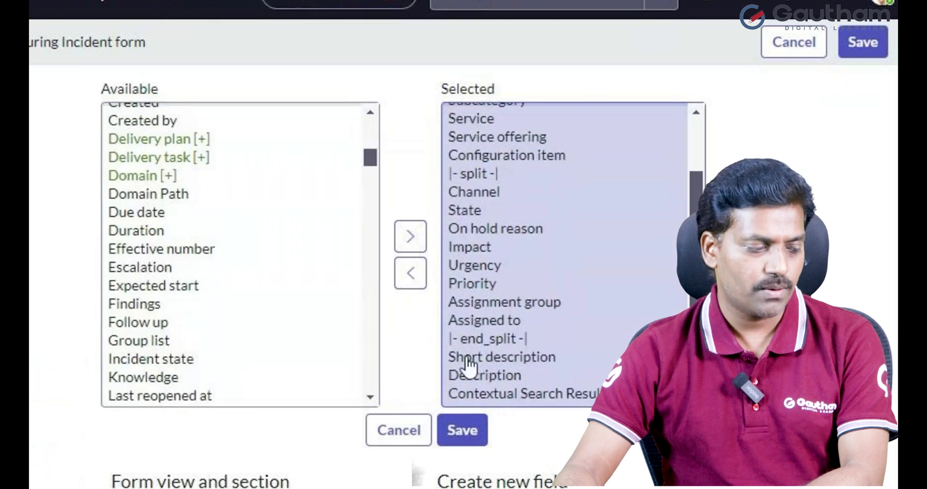
{"action": "scroll", "coordinate": [338, 386], "scroll_direction": "down", "scroll_amount": 5}
{"action": "scroll", "coordinate": [289, 461], "scroll_direction": "down", "scroll_amount": 5}
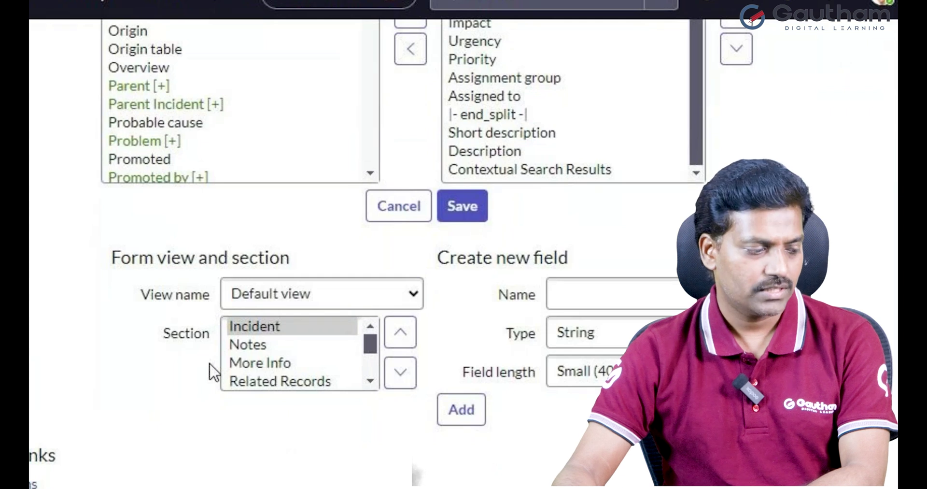
{"action": "scroll", "coordinate": [633, 272], "scroll_direction": "up", "scroll_amount": 5}
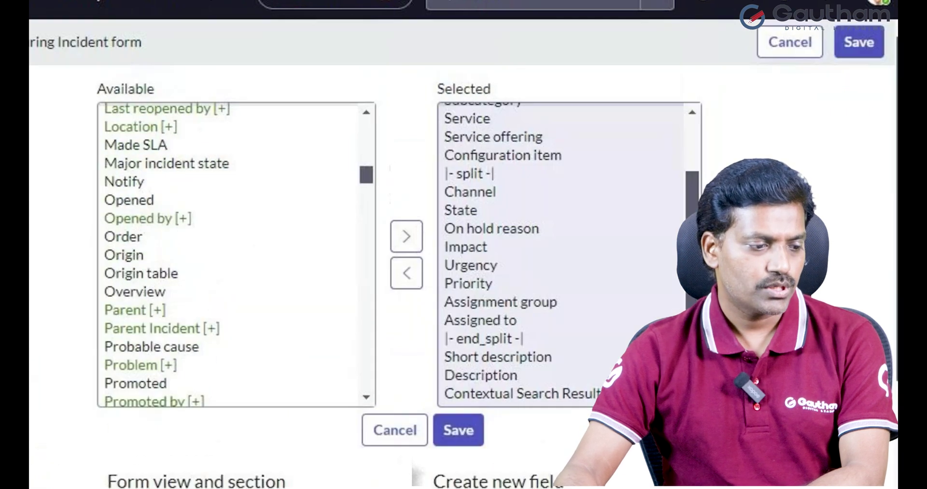
{"action": "left_click", "coordinate": [816, 51]}
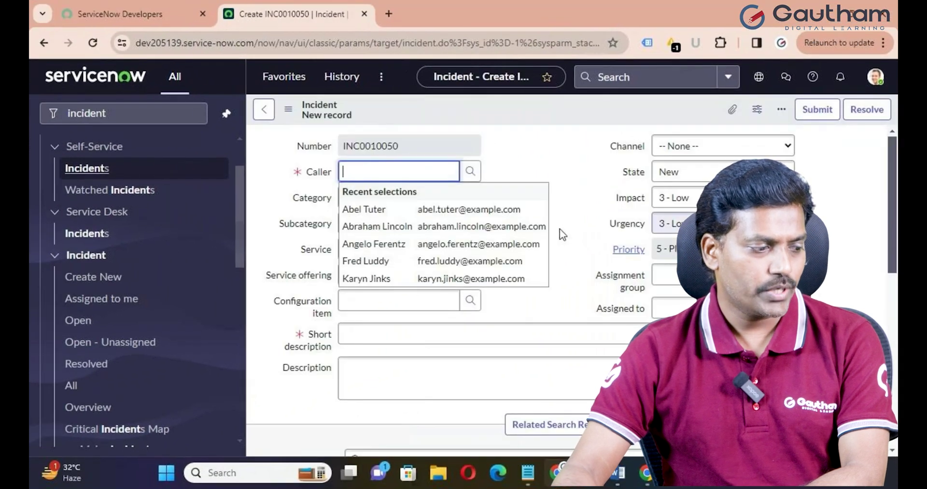
- Open the Incident form in Form Design and scroll to the More Info section
{"action": "left_click", "coordinate": [573, 239]}
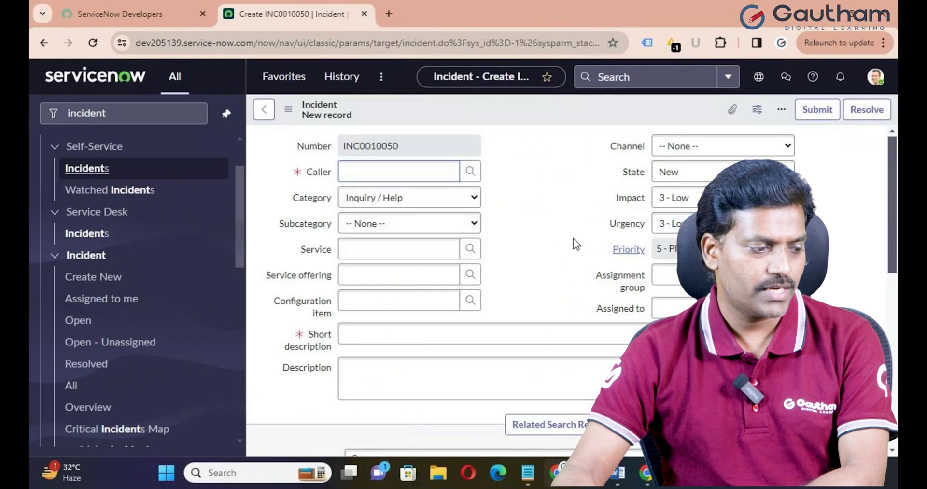
{"action": "right_click", "coordinate": [524, 108]}
{"action": "mouse_move", "coordinate": [576, 137]}
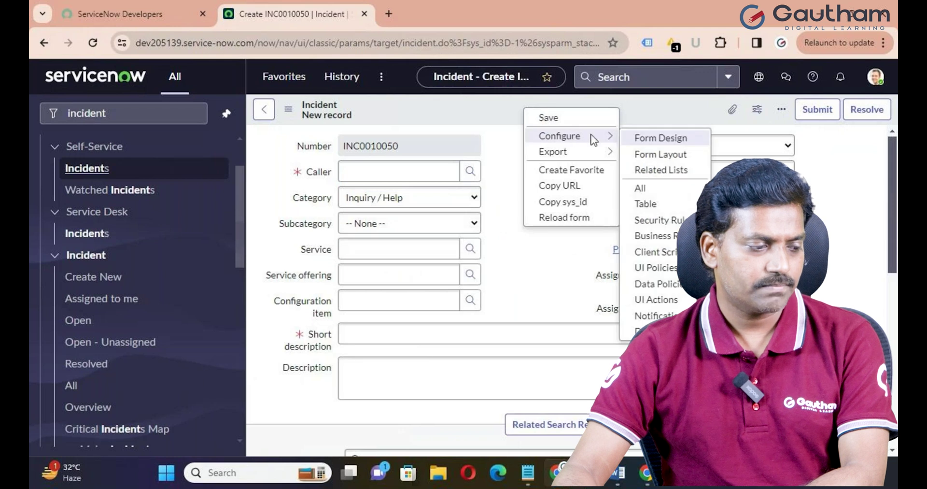
{"action": "left_click", "coordinate": [649, 143]}
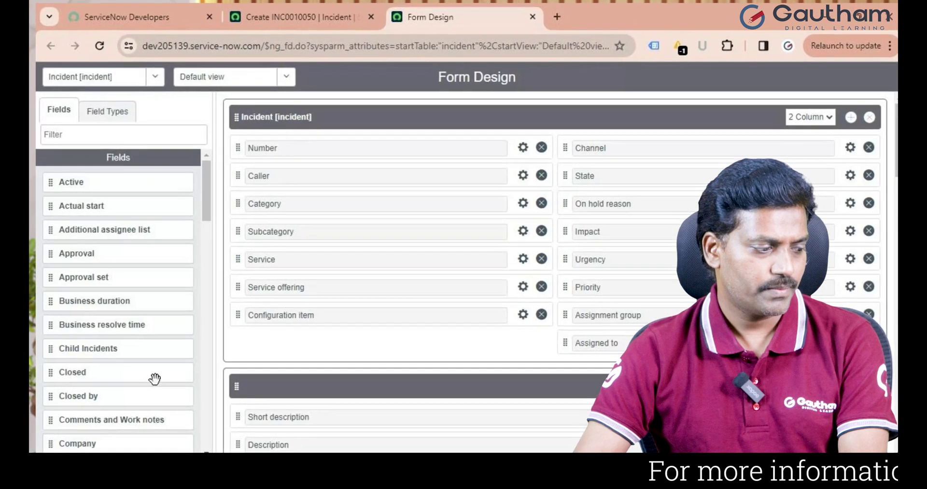
{"action": "scroll", "coordinate": [415, 359], "scroll_direction": "down", "scroll_amount": 1}
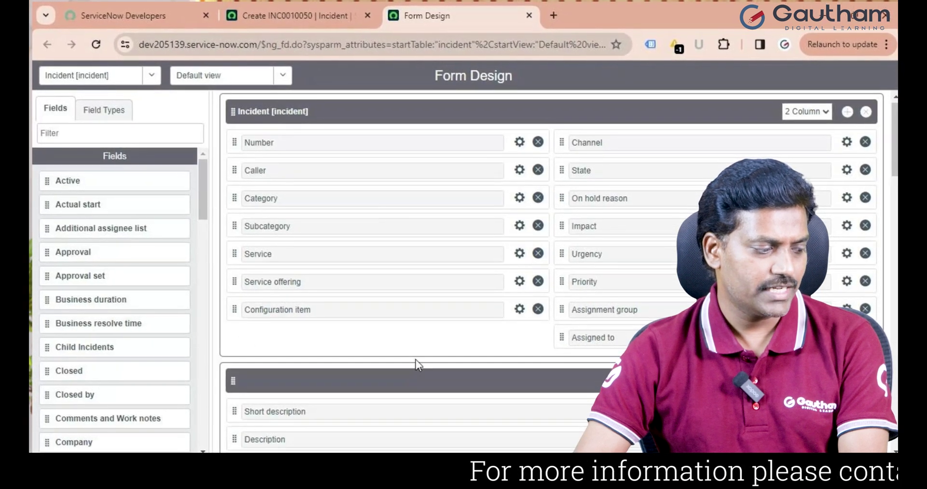
{"action": "scroll", "coordinate": [416, 359], "scroll_direction": "down", "scroll_amount": 10}
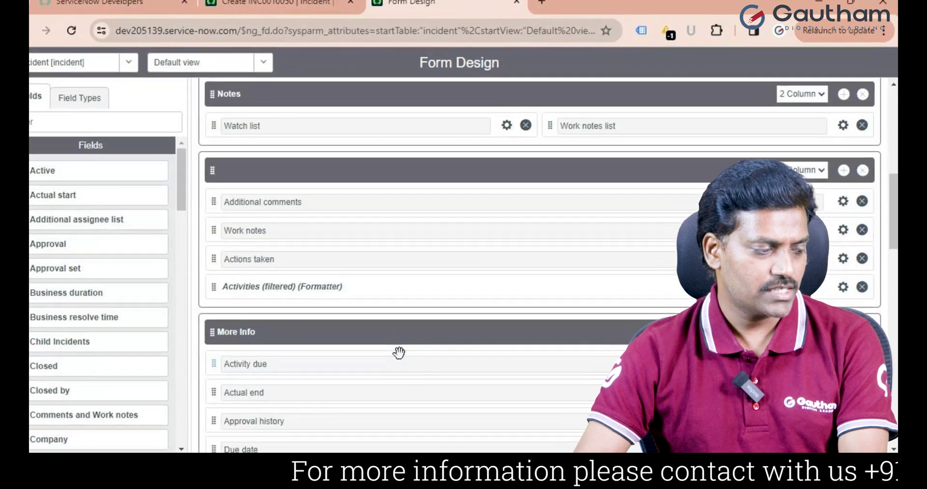
{"action": "scroll", "coordinate": [399, 353], "scroll_direction": "down", "scroll_amount": 5}
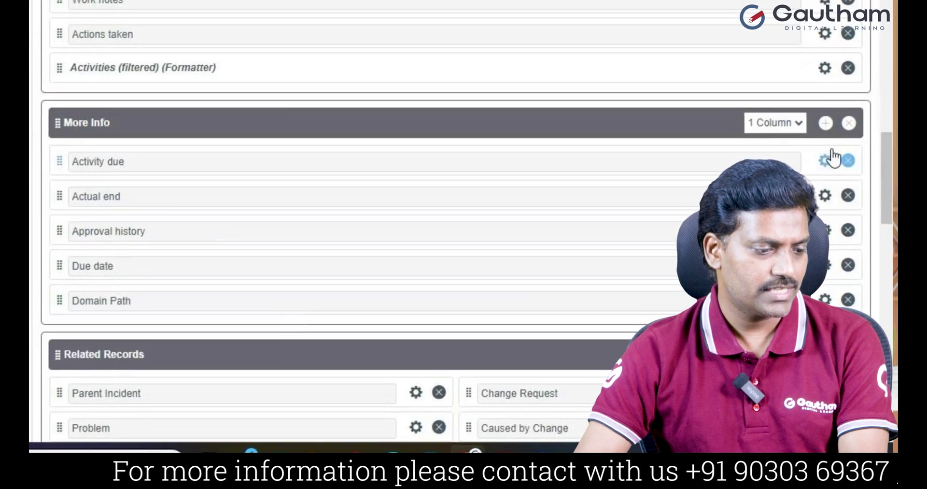
- Delete the More Info section, save the form design, and return to the new incident form
{"action": "left_click", "coordinate": [849, 124]}
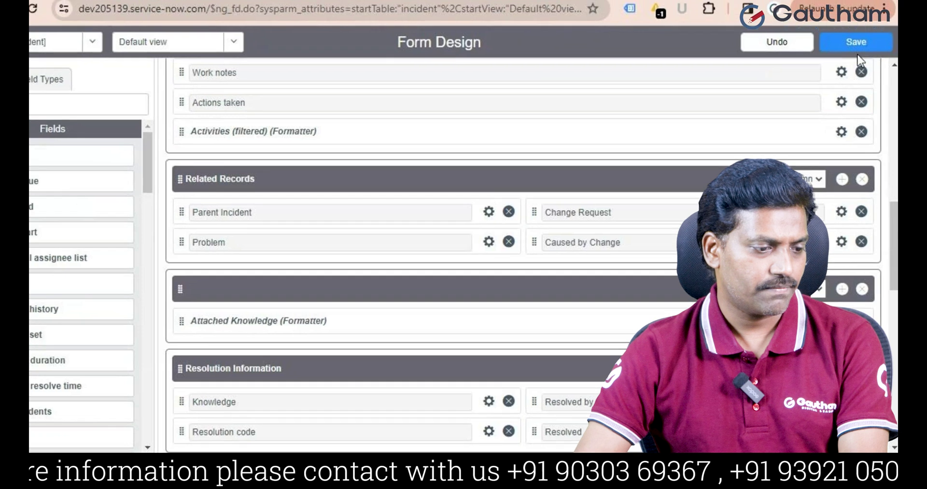
{"action": "left_click", "coordinate": [858, 50]}
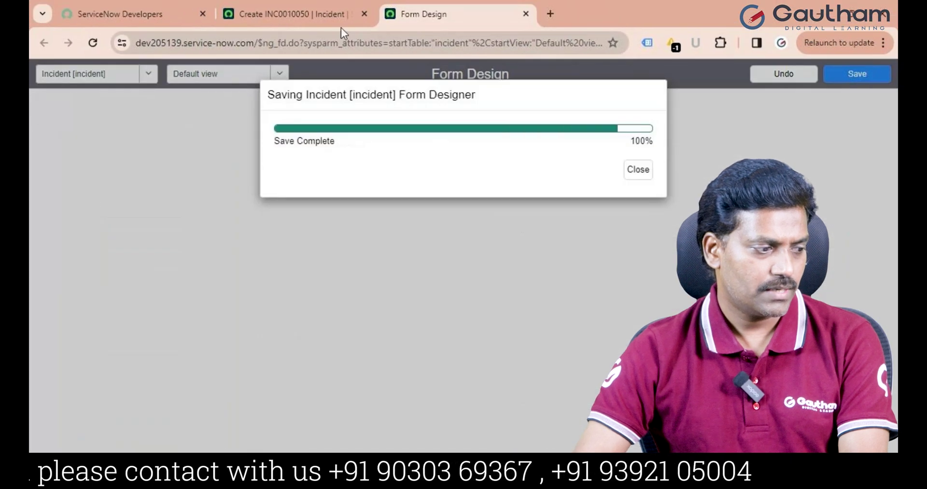
{"action": "left_click", "coordinate": [341, 24]}
- Reload the incident form and confirm only Notes, Related Records and Resolution Information tabs remain
{"action": "right_click", "coordinate": [518, 112]}
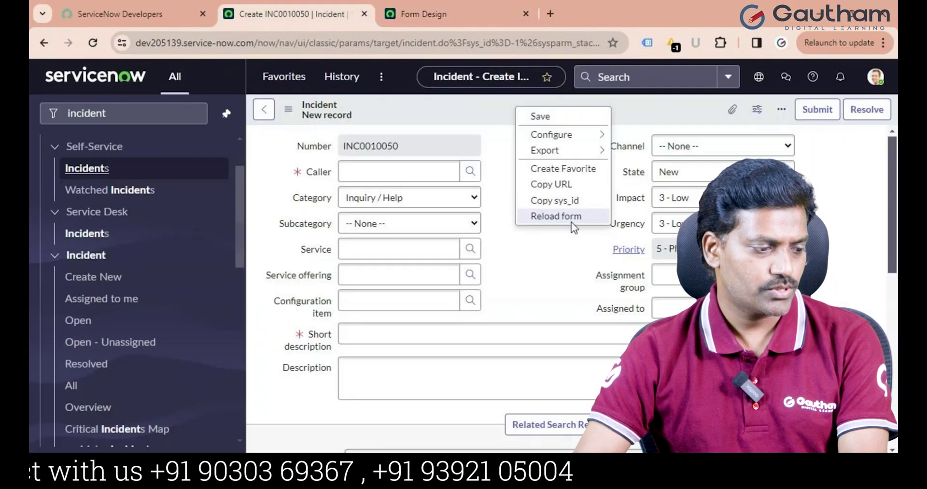
{"action": "left_click", "coordinate": [565, 215]}
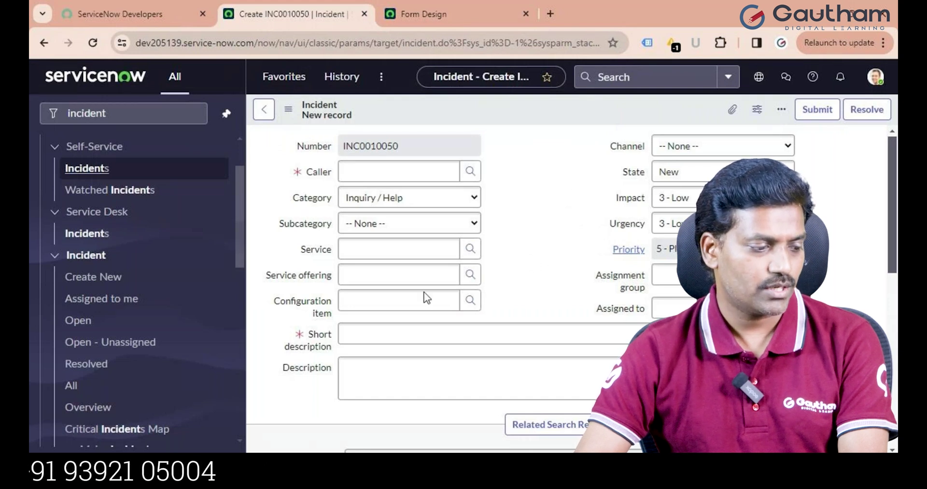
{"action": "scroll", "coordinate": [538, 290], "scroll_direction": "down", "scroll_amount": 6}
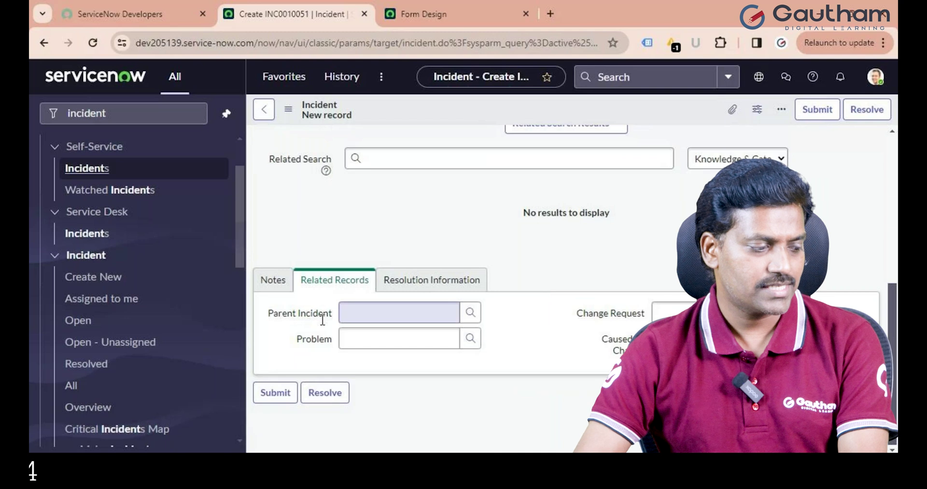